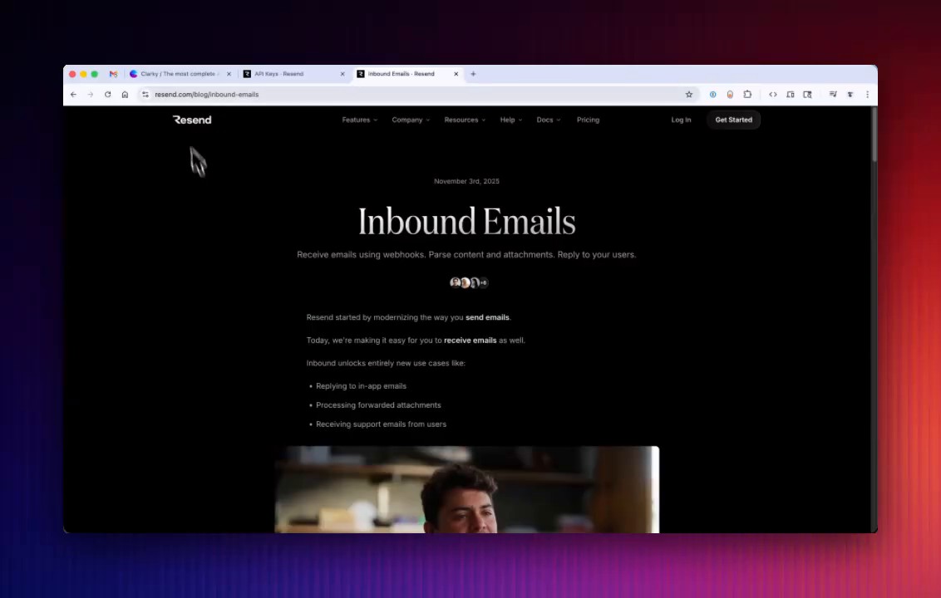
Open Clarky's example website for Watt's Up Electric and copy its web address.
click(179, 76)
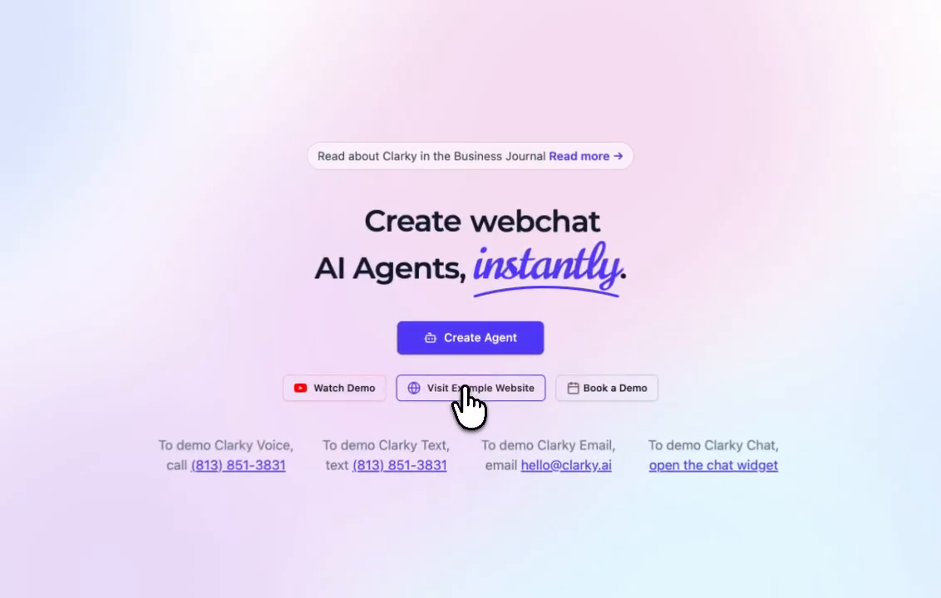
click(460, 395)
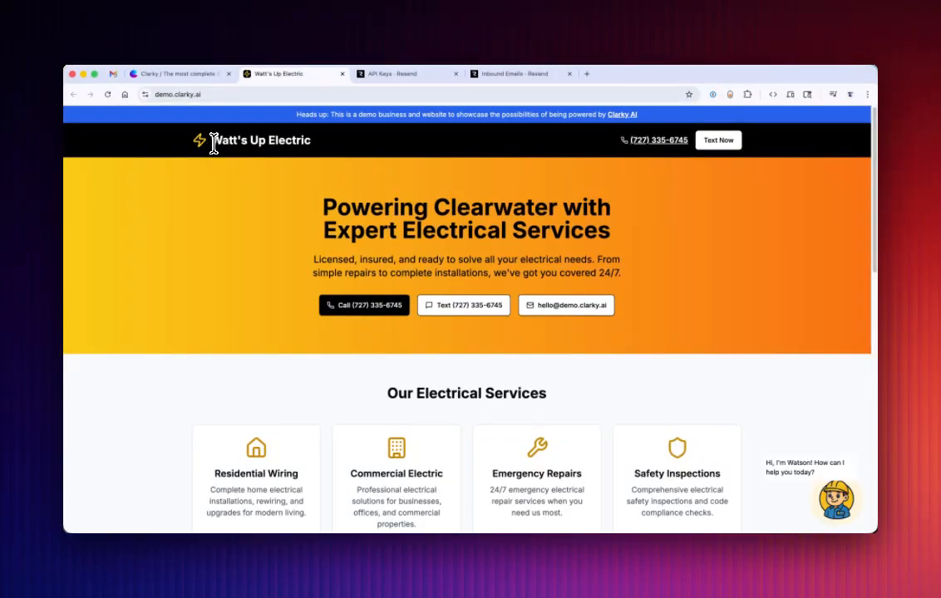
drag(214, 144, 322, 147)
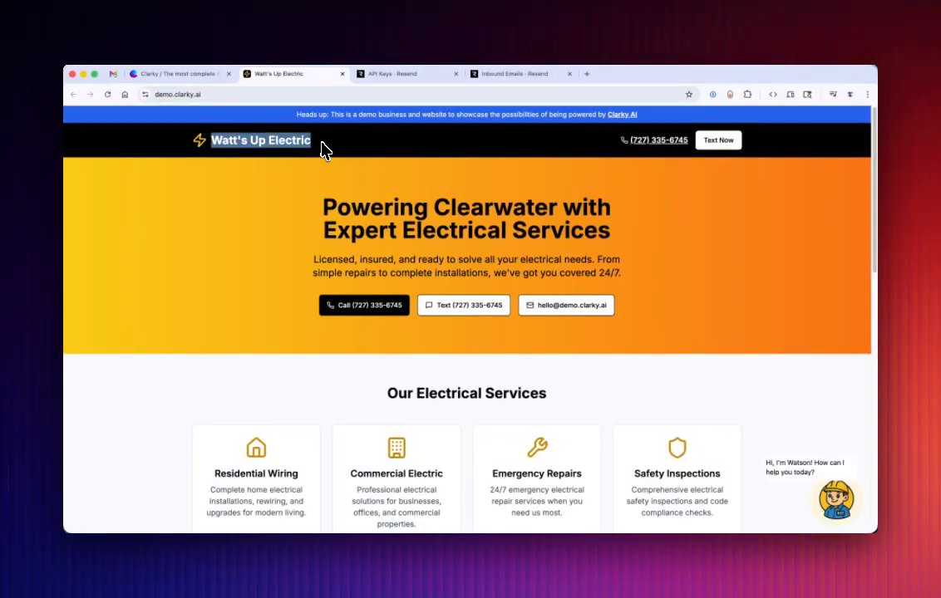
click(323, 151)
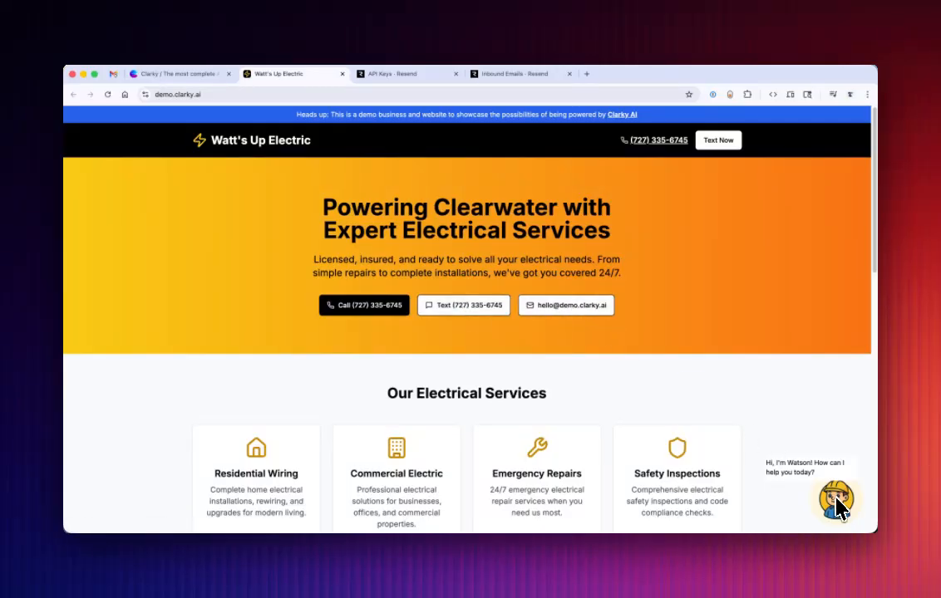
click(202, 95)
key(ctrl+c)
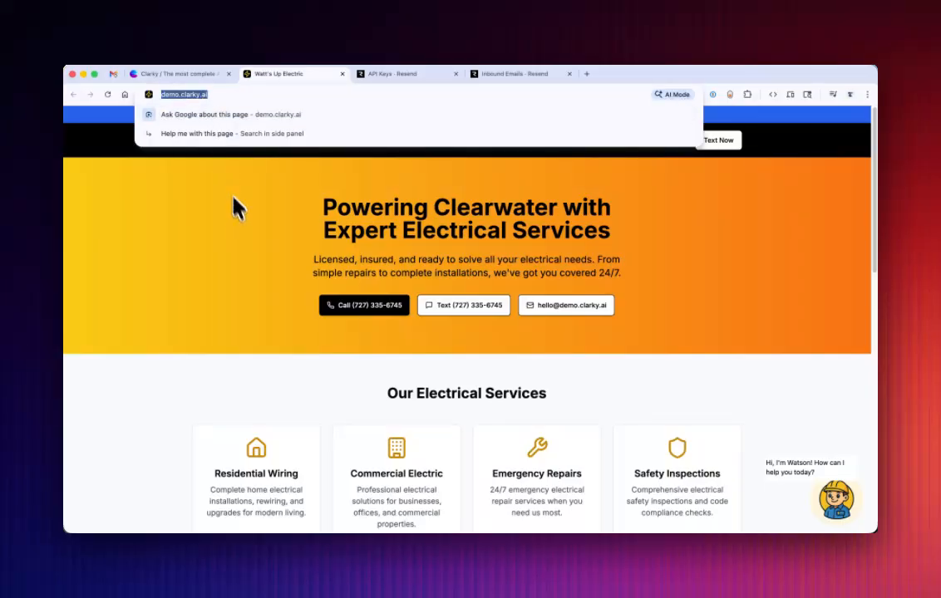
click(197, 77)
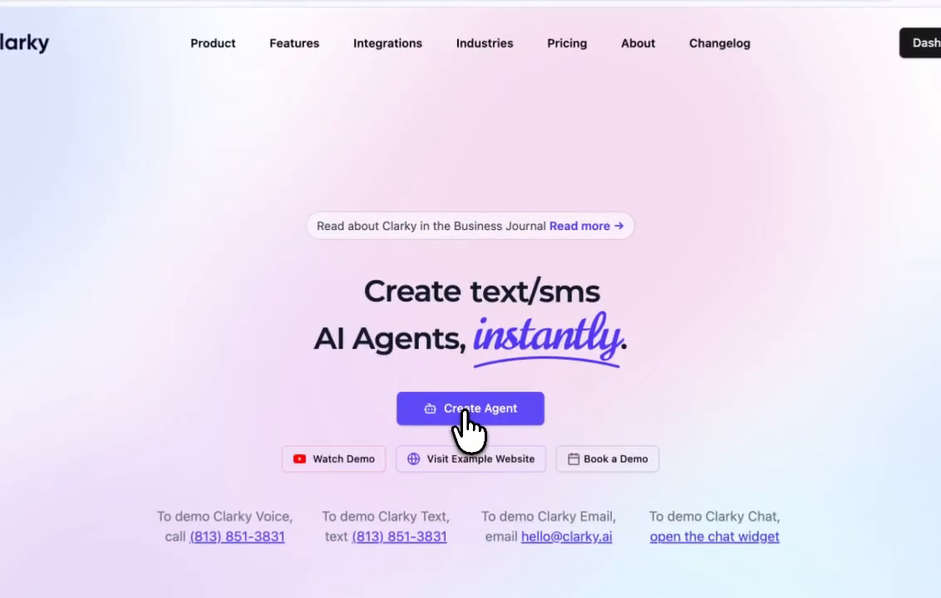
click(466, 323)
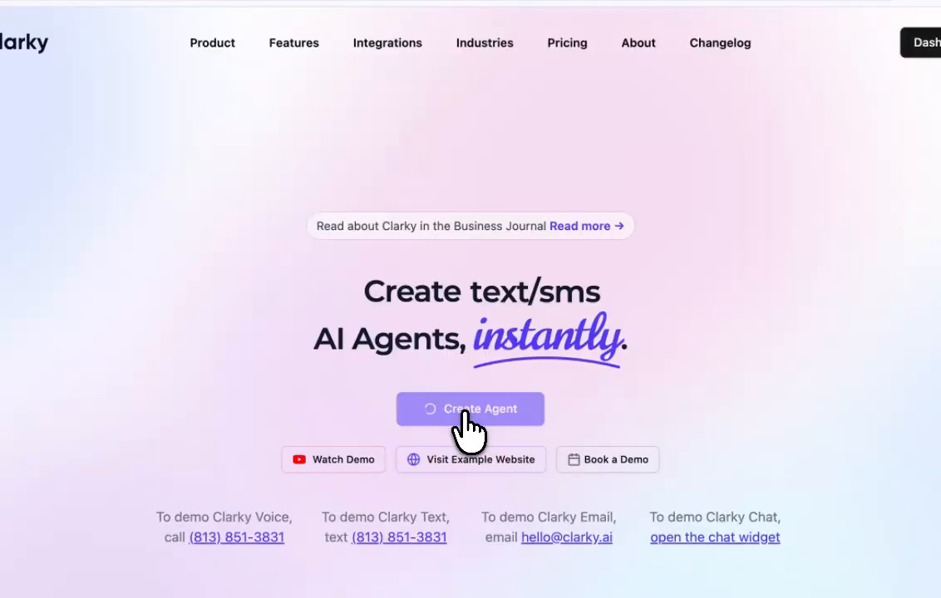
text(Wa)
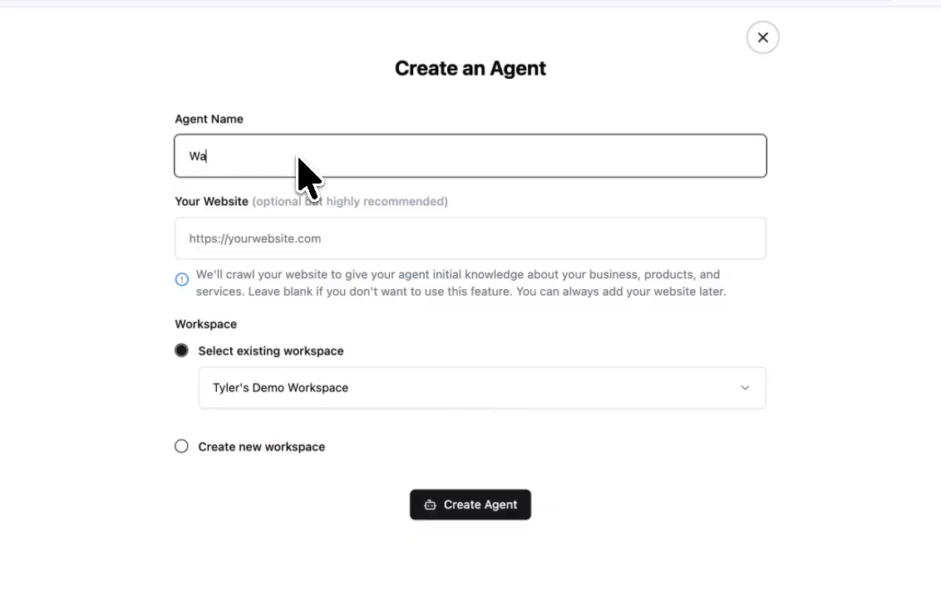
text(tt's Up Electric)
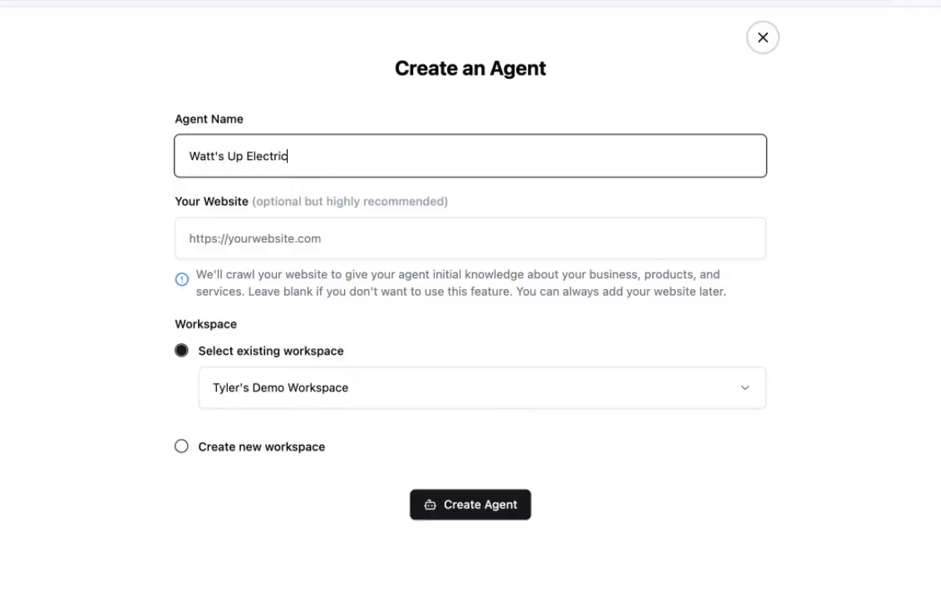
key(Tab)
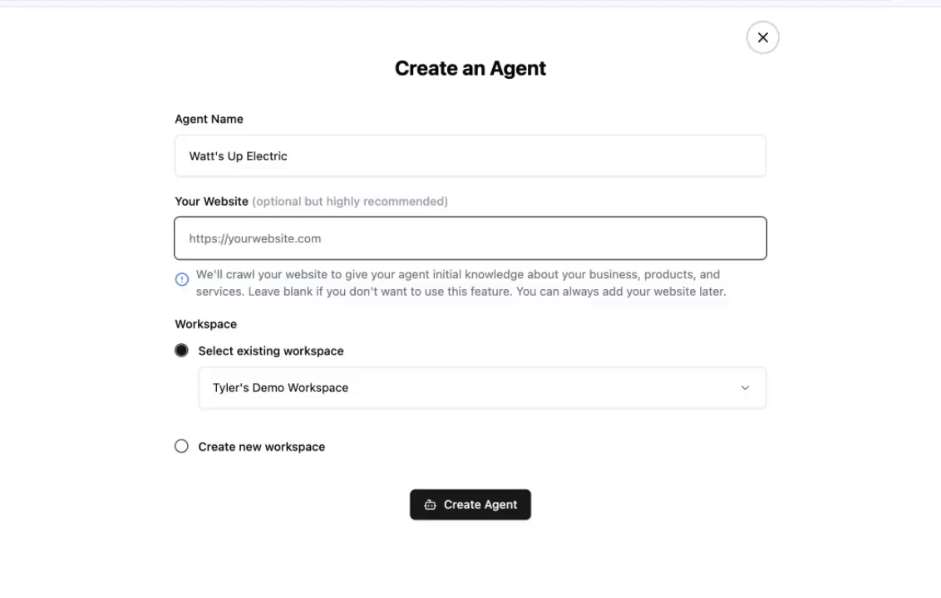
key(ctrl+v)
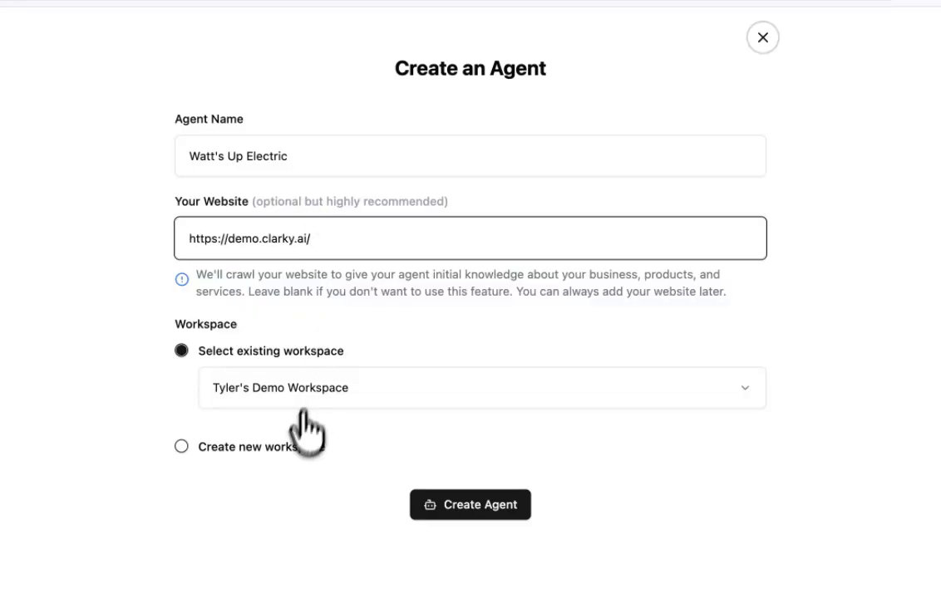
Assign the agent to a new workspace named Watt's Up Electric and create the agent.
click(292, 446)
text(Watt)
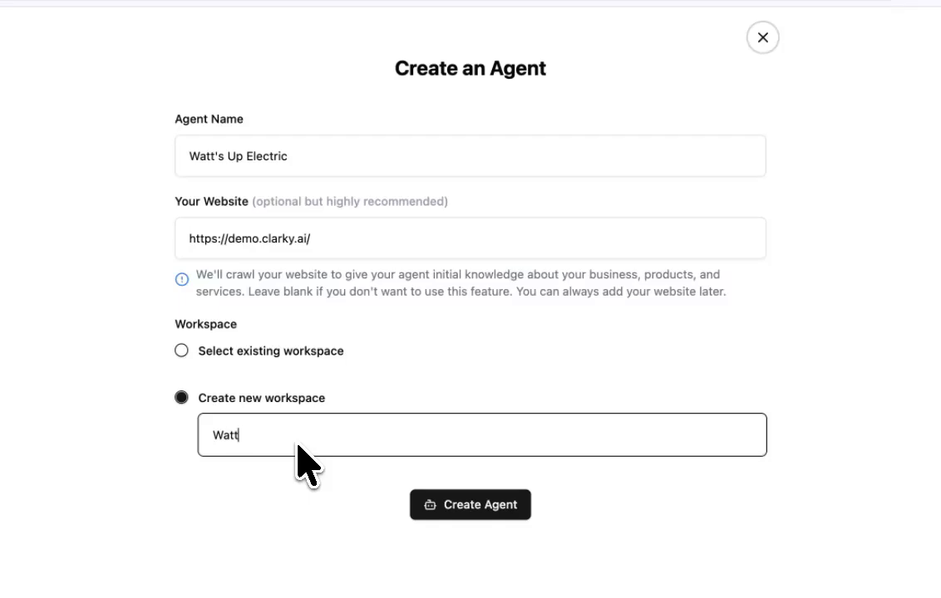
text('s Up Electric)
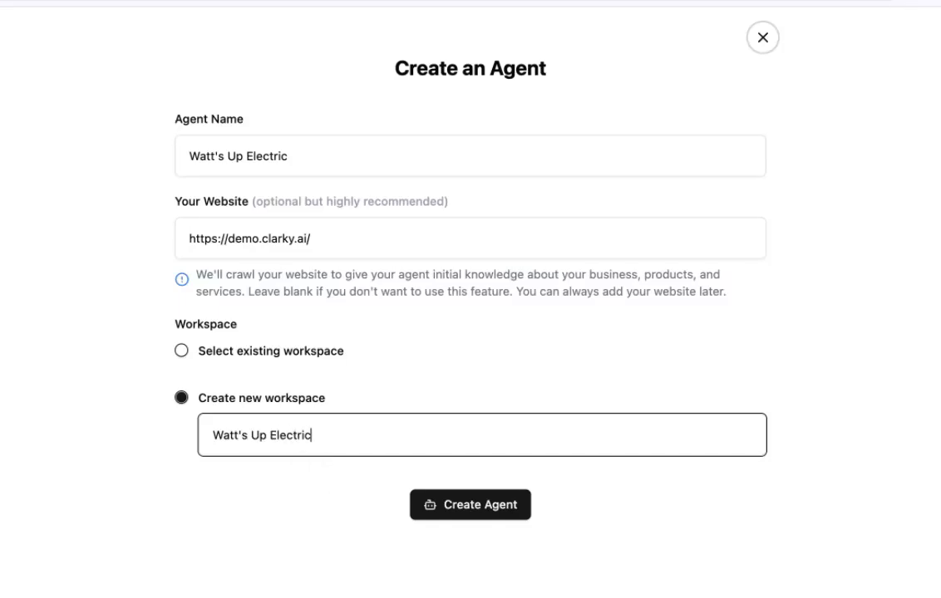
click(453, 504)
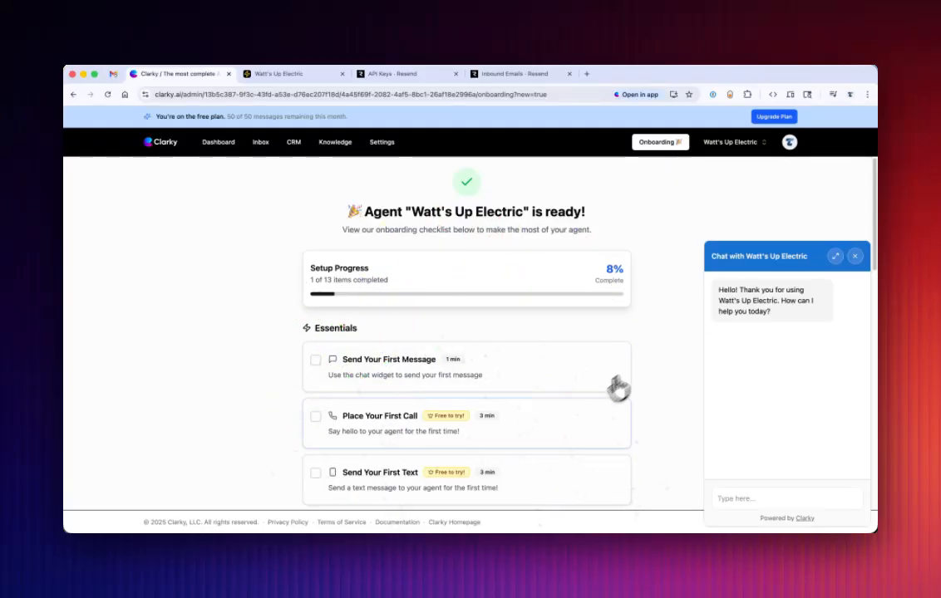
Ask the new agent "What do you guys do?" in the chat widget and close the chat.
scroll(468, 435, down, 4)
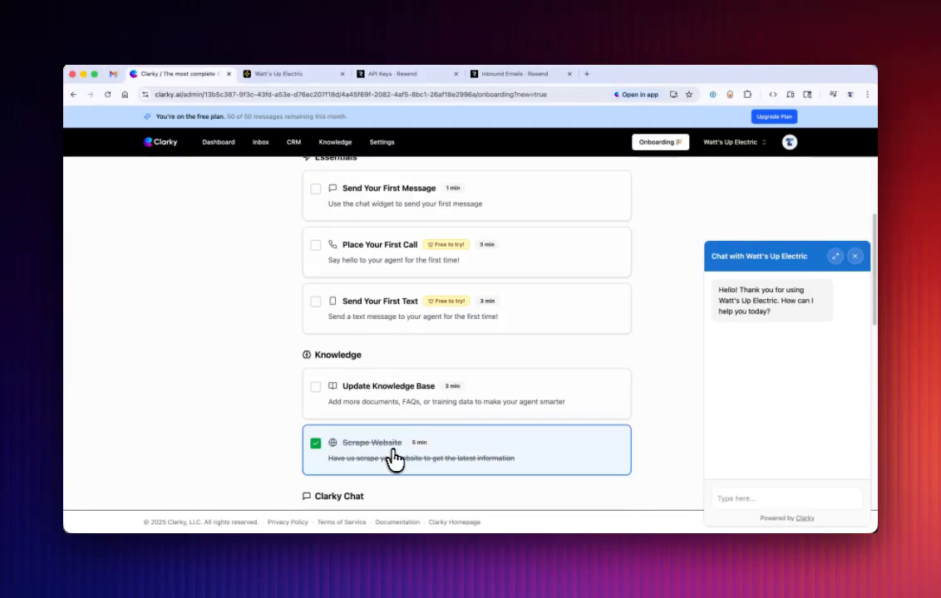
scroll(395, 458, up, 5)
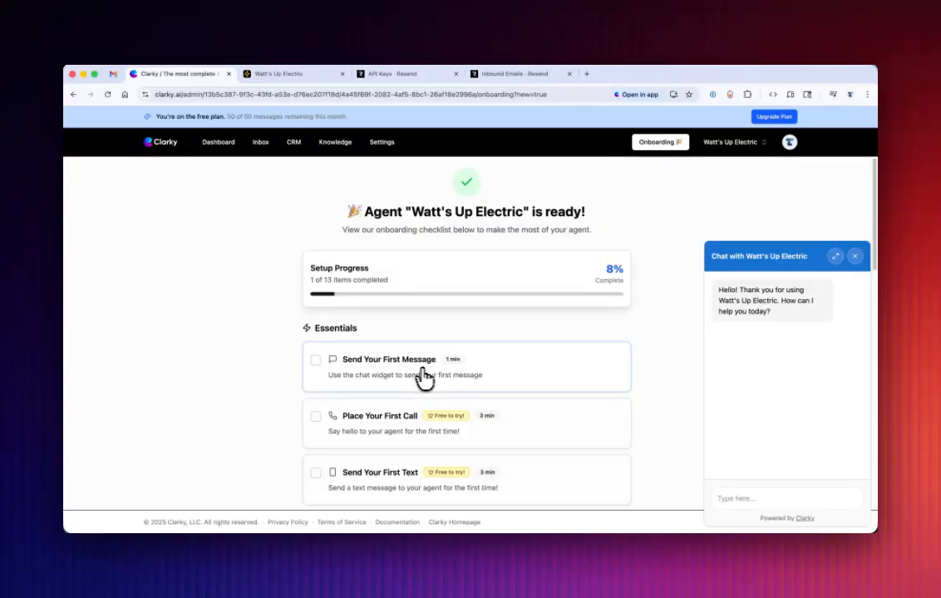
click(744, 499)
text(What do )
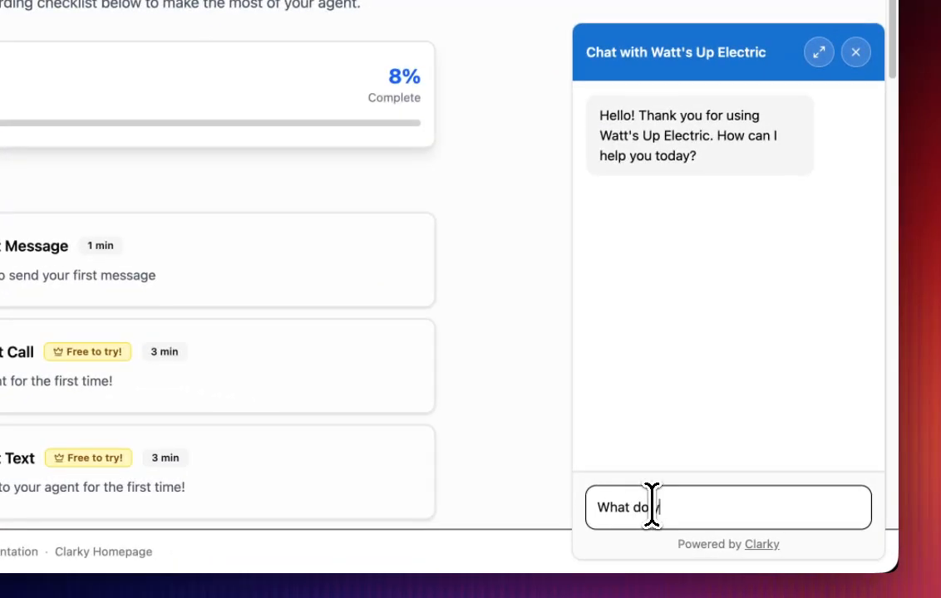
text(you guys do?)
key(Return)
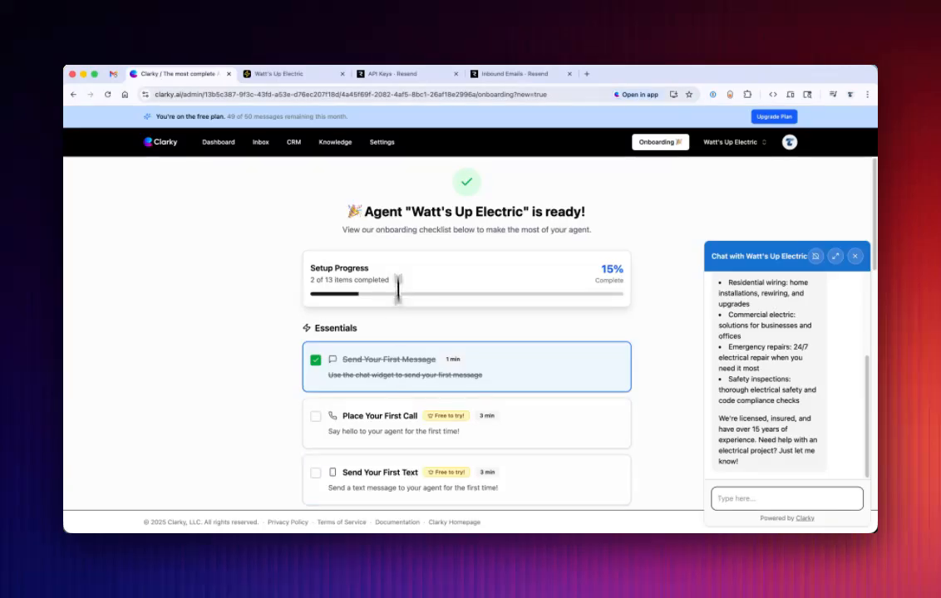
click(854, 256)
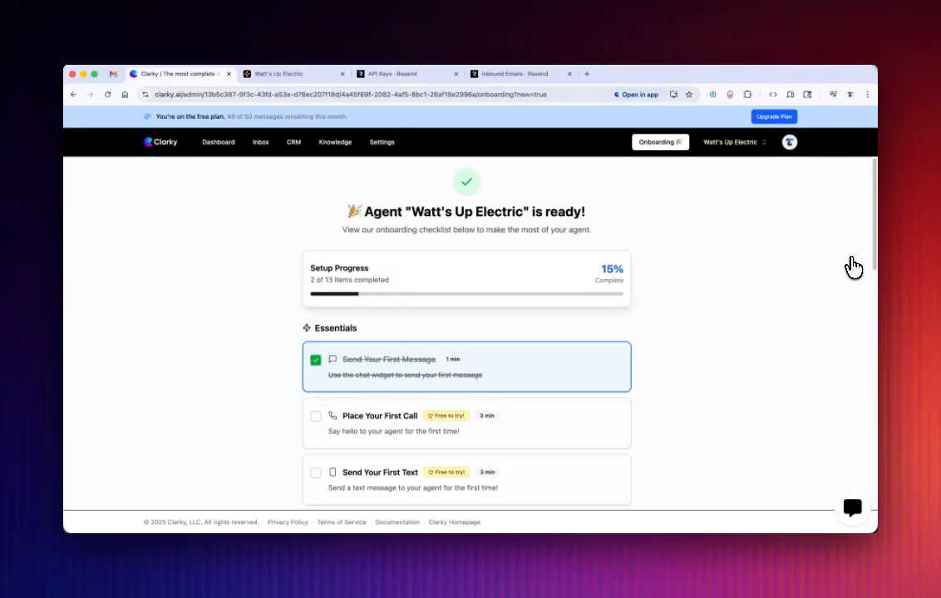
Enable outbound email via Resend in the agent's email settings.
click(380, 147)
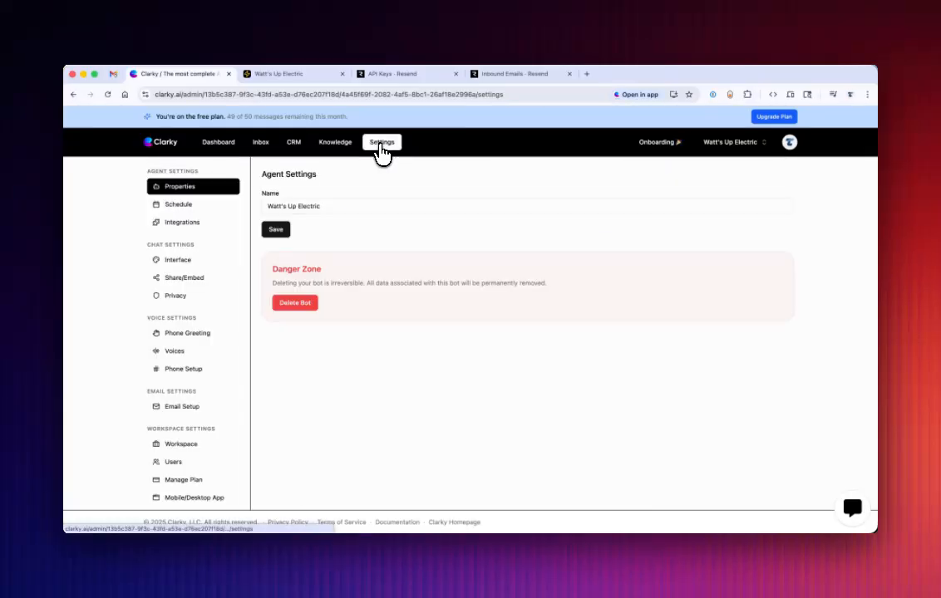
click(186, 408)
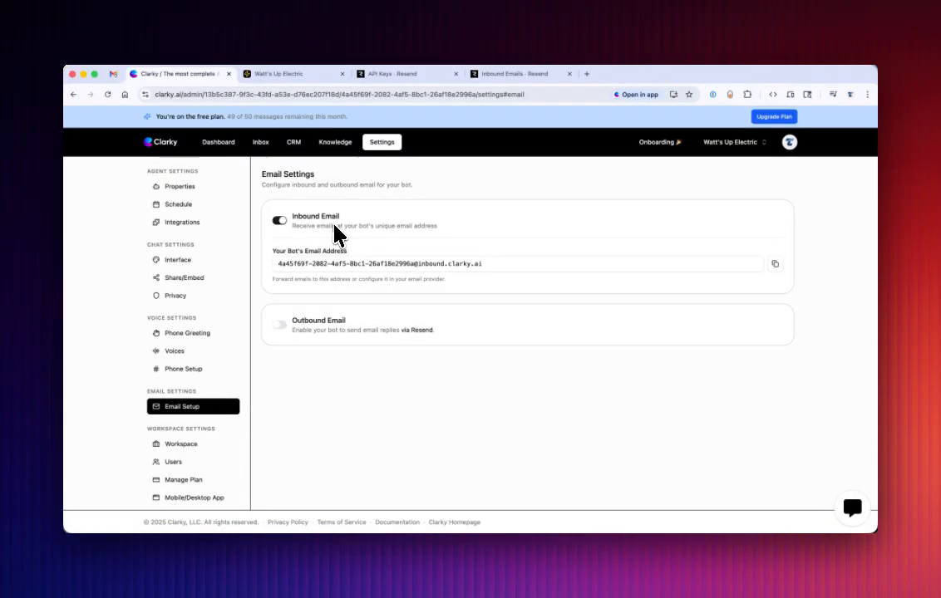
drag(278, 264, 496, 262)
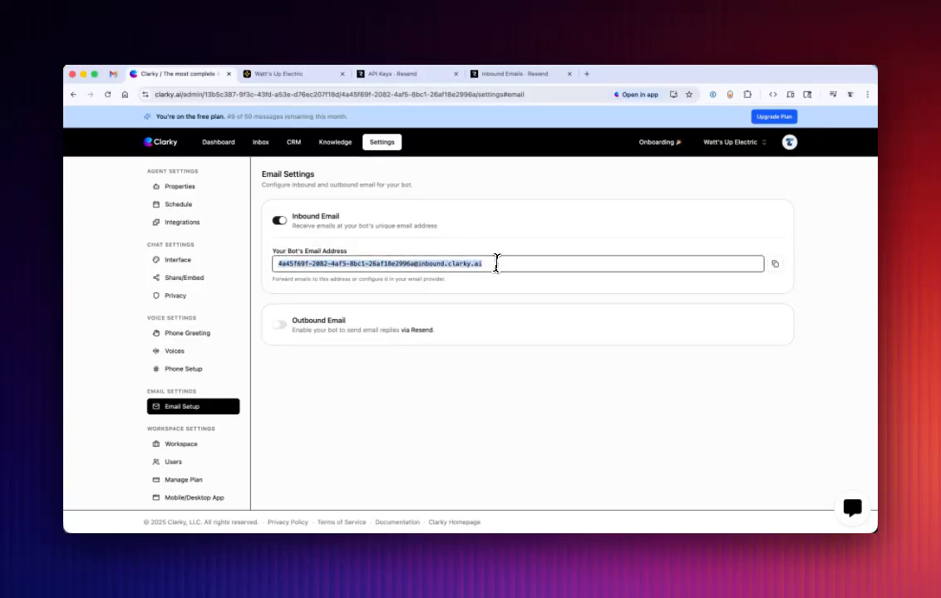
click(496, 264)
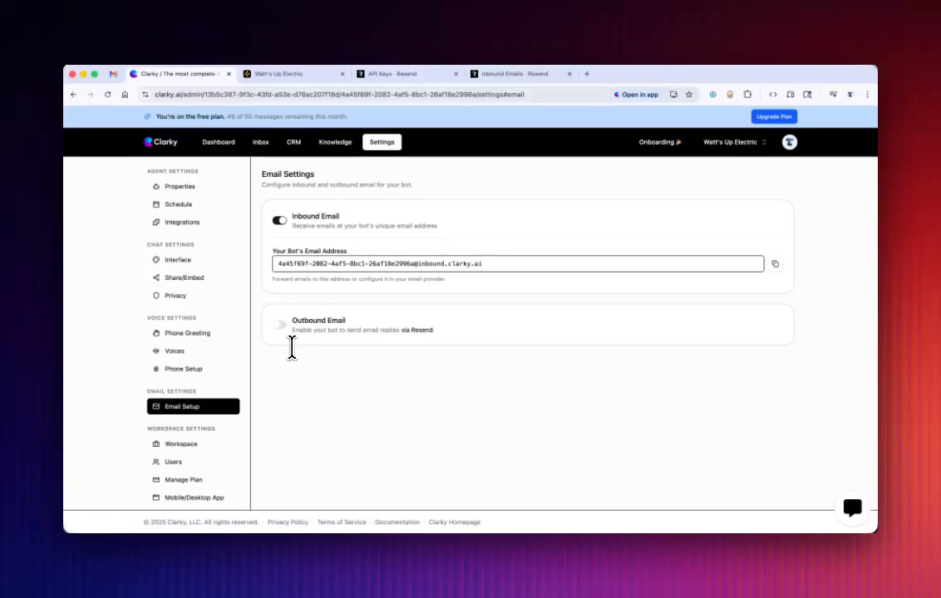
click(280, 325)
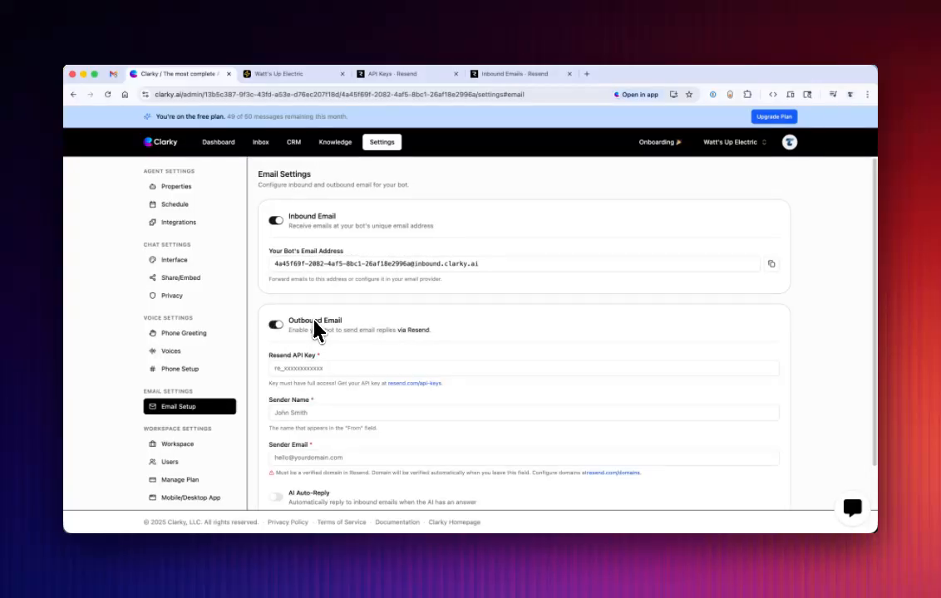
Create a full-access Resend API key named Demo for all domains and copy it.
scroll(316, 332, down, 1)
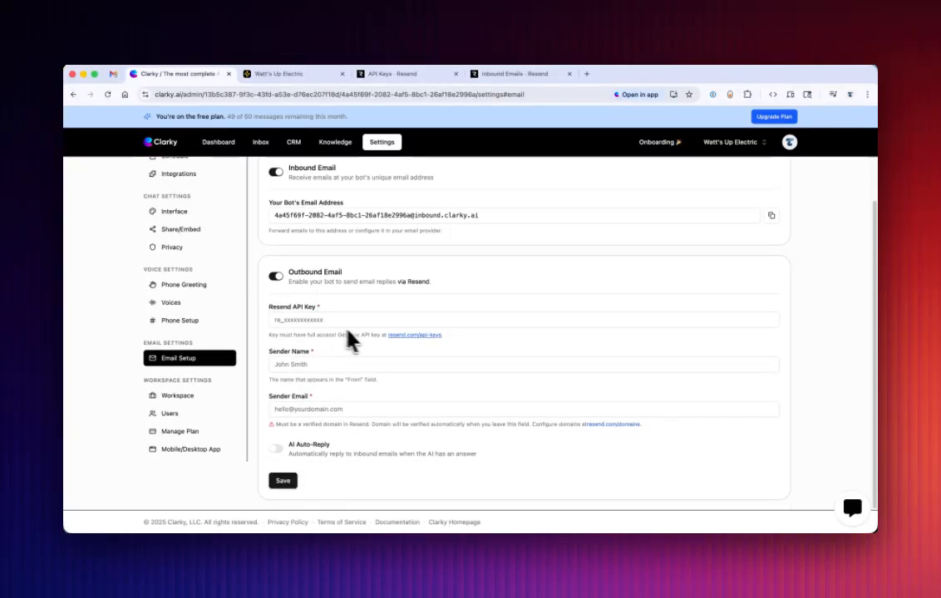
click(397, 335)
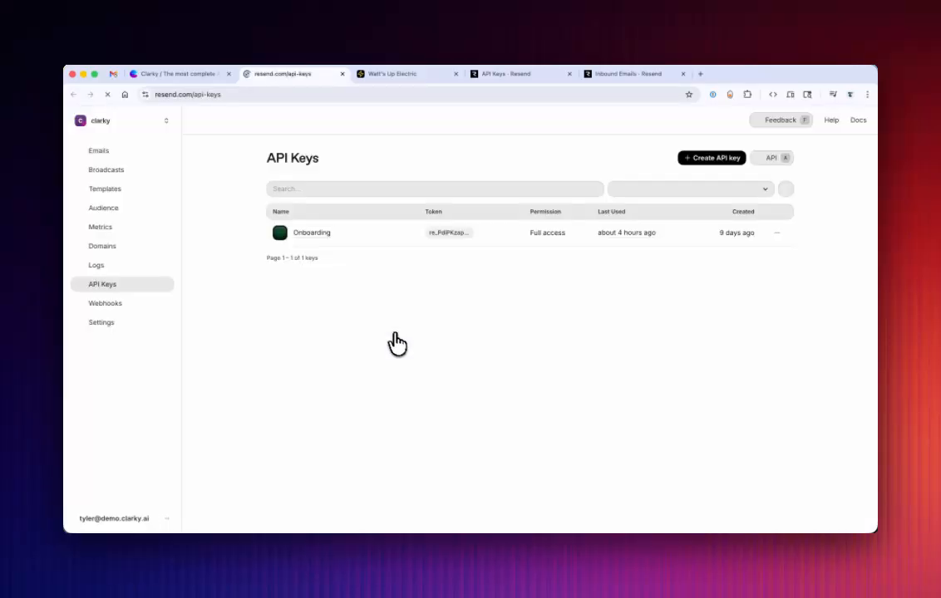
click(712, 160)
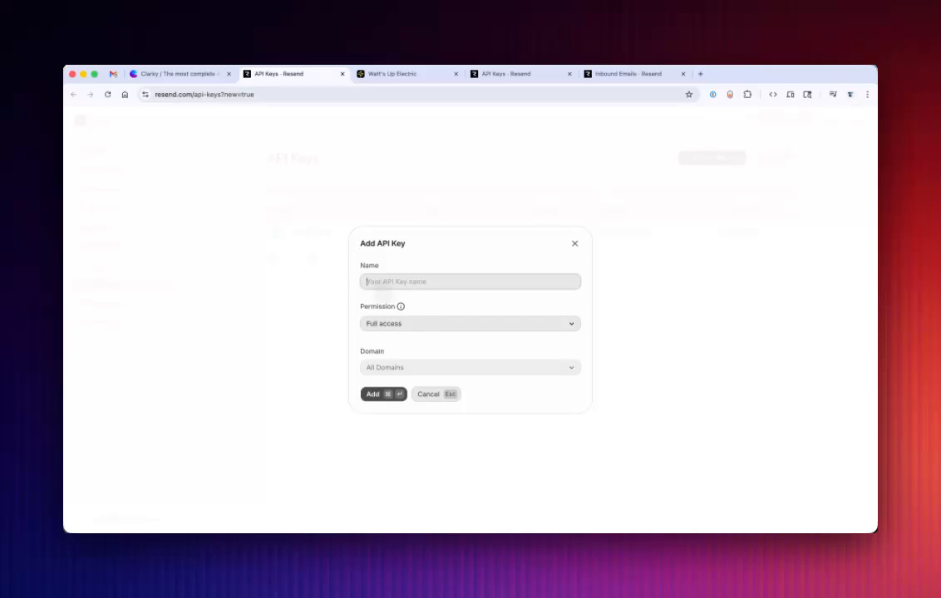
text(Demo)
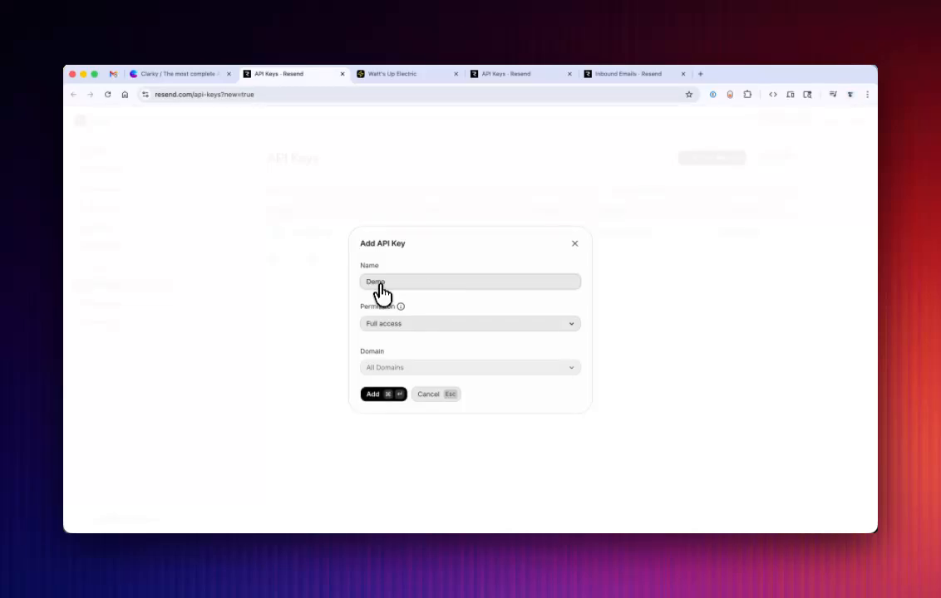
click(380, 395)
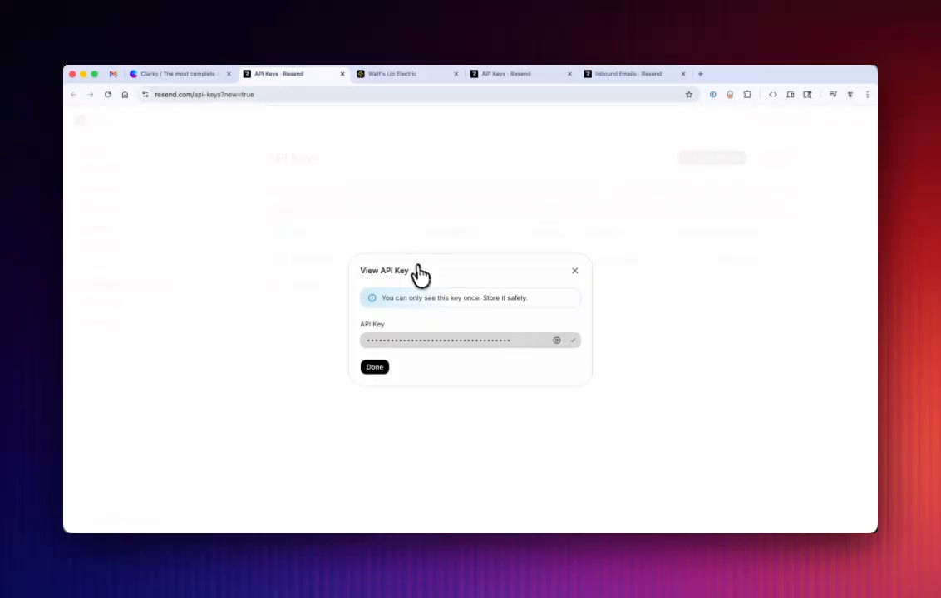
Return to the Clarky email settings and paste the copied API key as the Resend API Key.
click(200, 77)
click(292, 321)
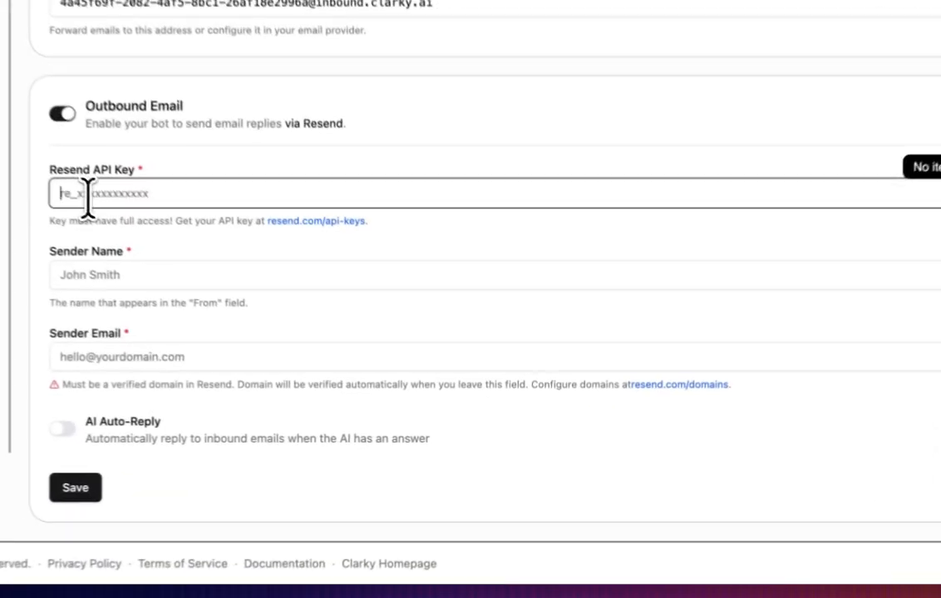
key(super+v)
Set the sender name for the agent's outbound email to Watson.
click(303, 364)
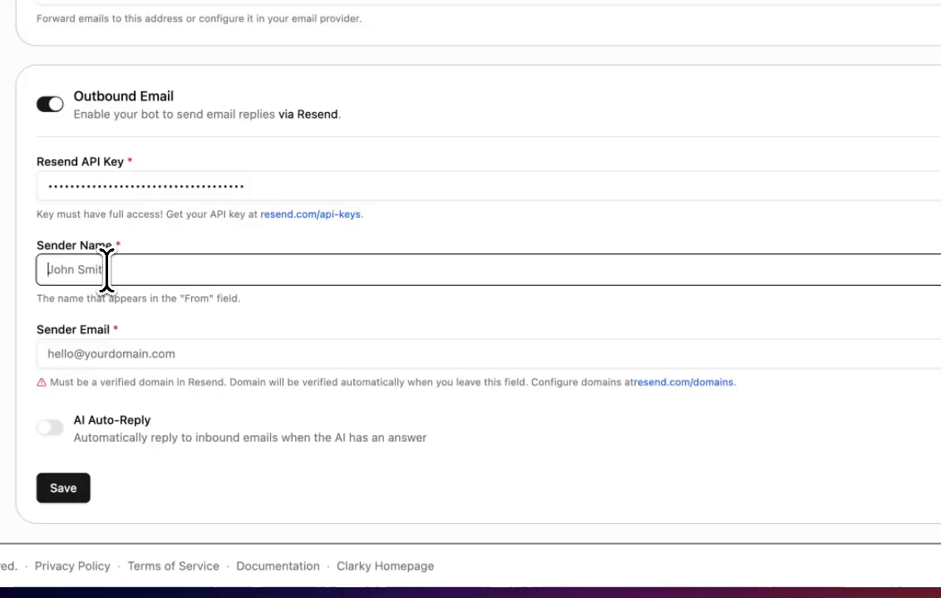
text(Watt)
key(super+a)
text(W)
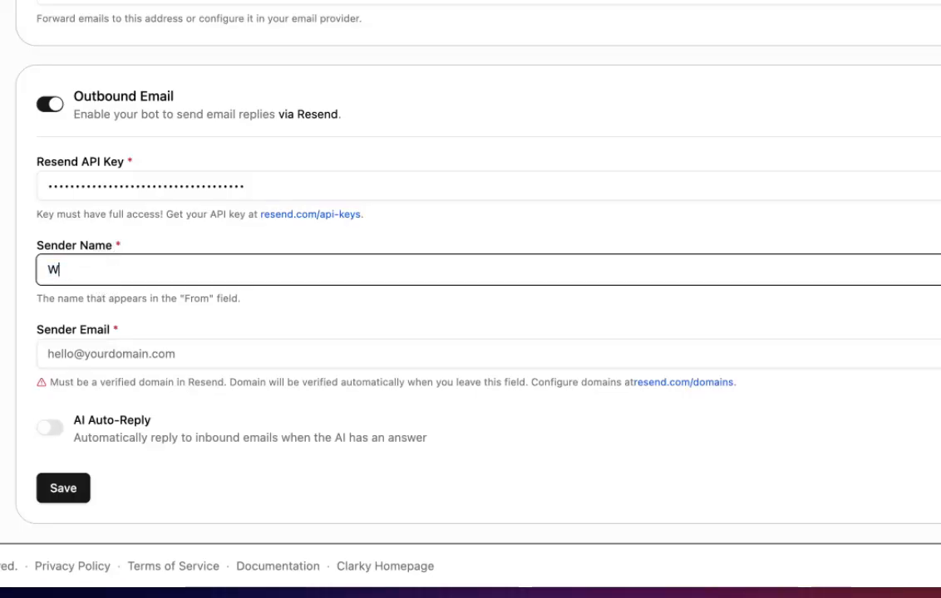
text(atson)
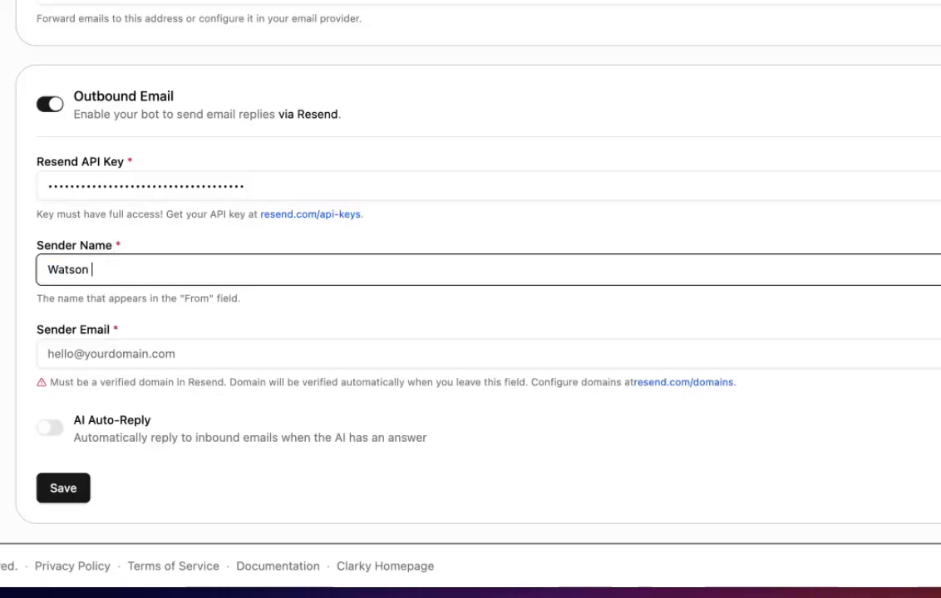
Enter the agent's sender email address on the demo.clarky.ai domain so the domain gets verified.
key(Tab)
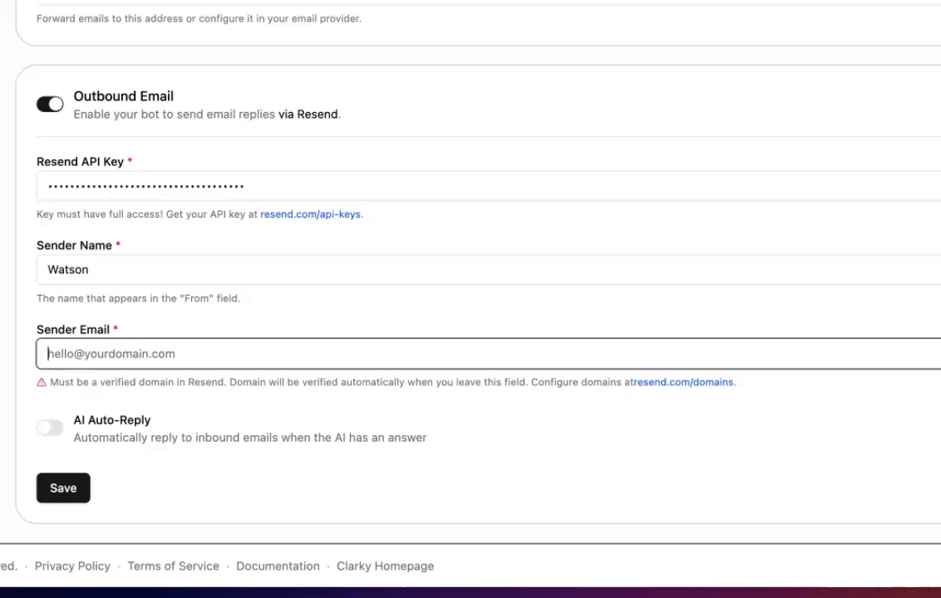
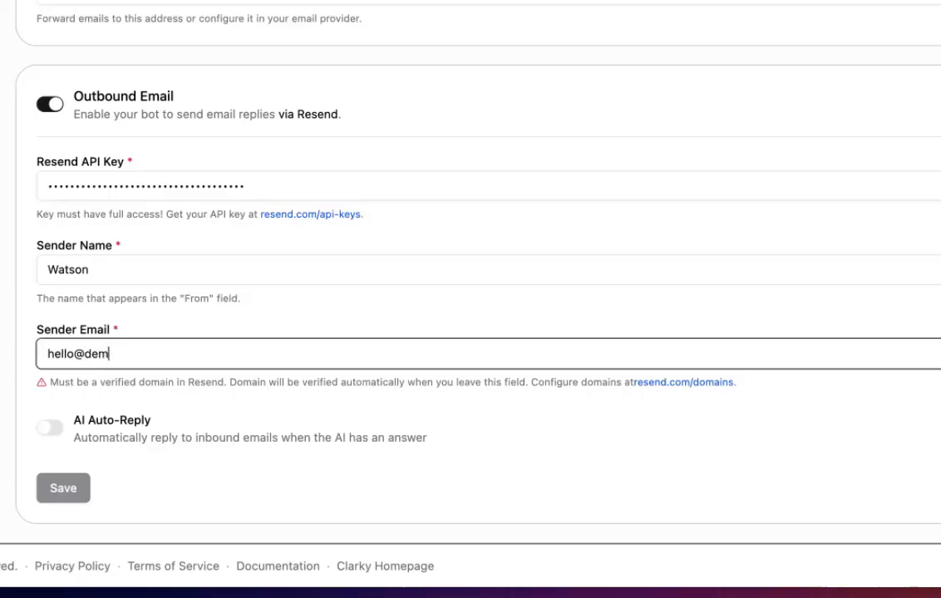
key(Tab)
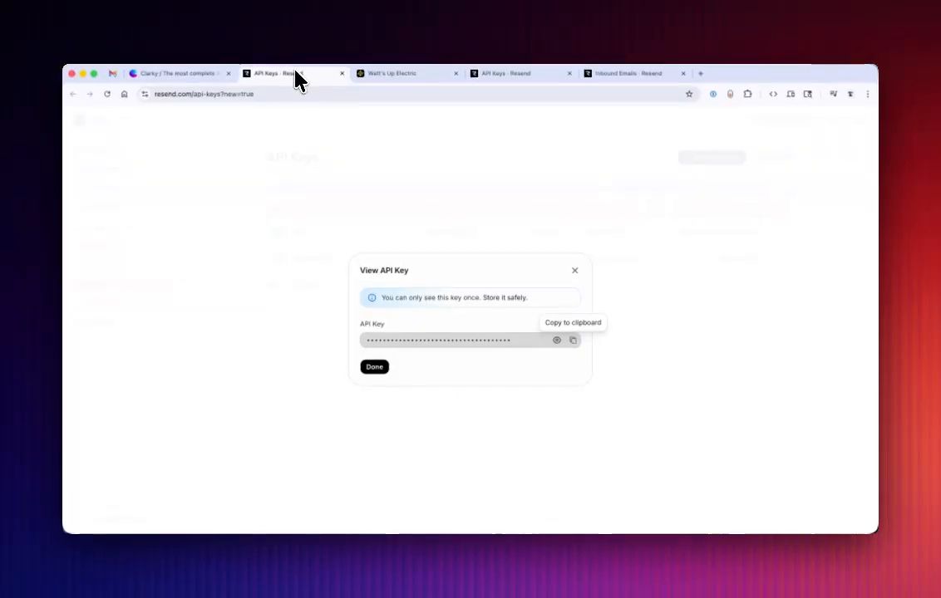
Close the API key dialog in Resend, check the account's Domains list and return to the Clarky email settings.
click(372, 368)
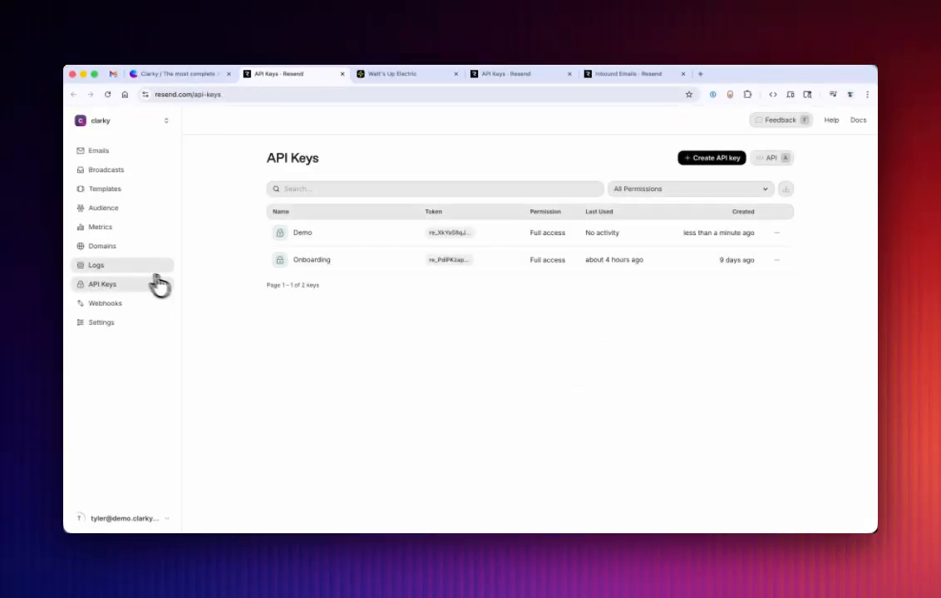
click(103, 247)
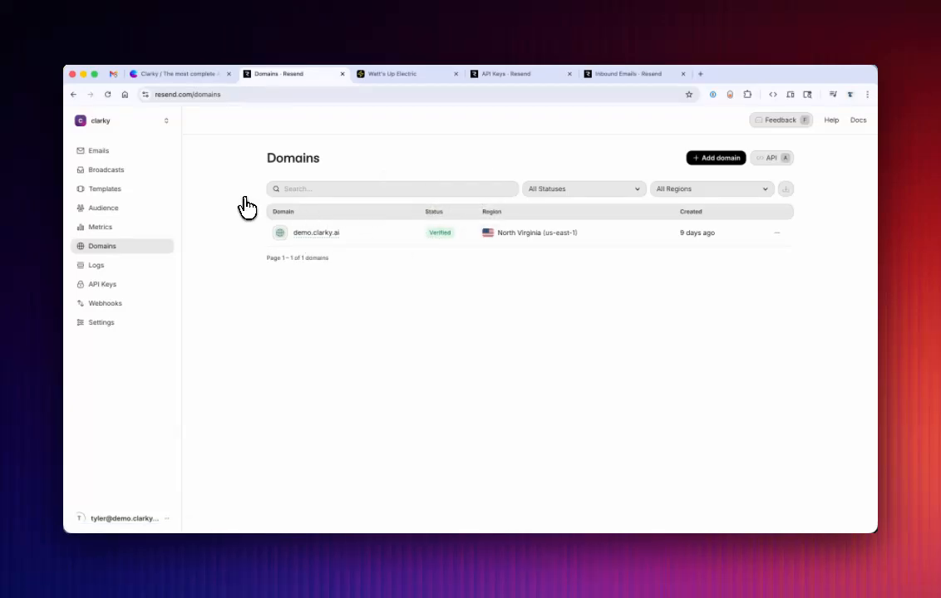
click(195, 74)
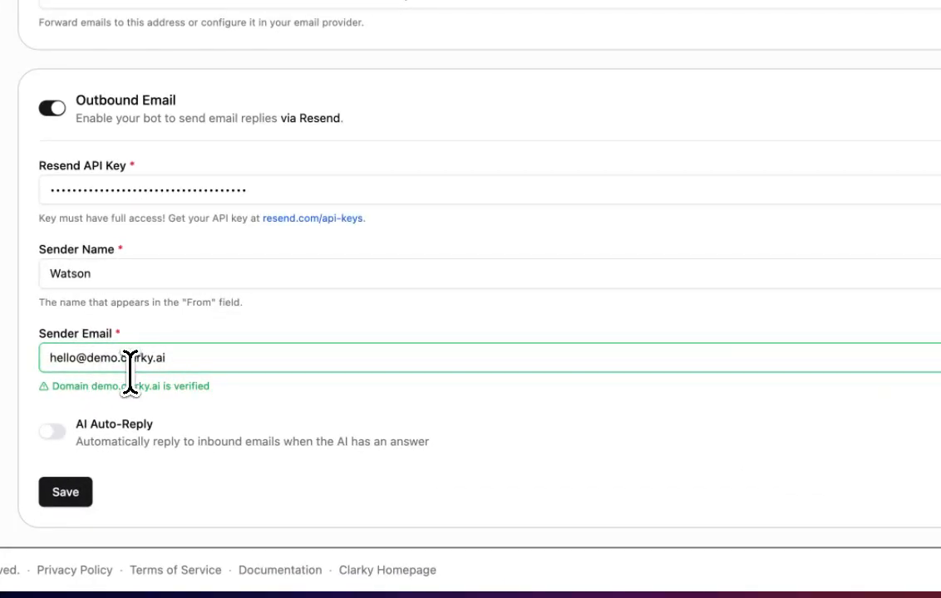
Try example.com as the domain of the sender email, and restore the demo.clarky.ai domain.
drag(90, 365, 235, 362)
key(BackSpace)
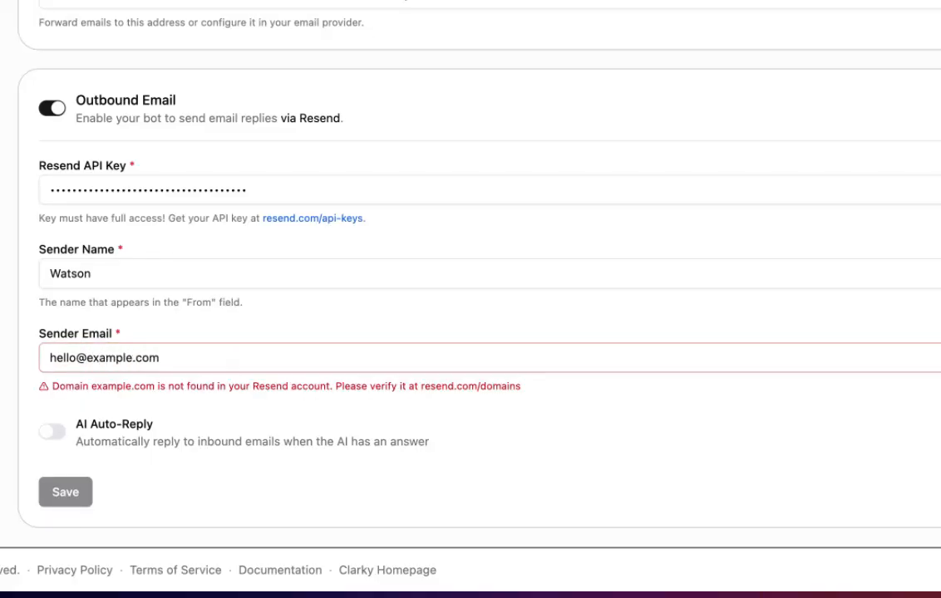
drag(87, 358, 216, 369)
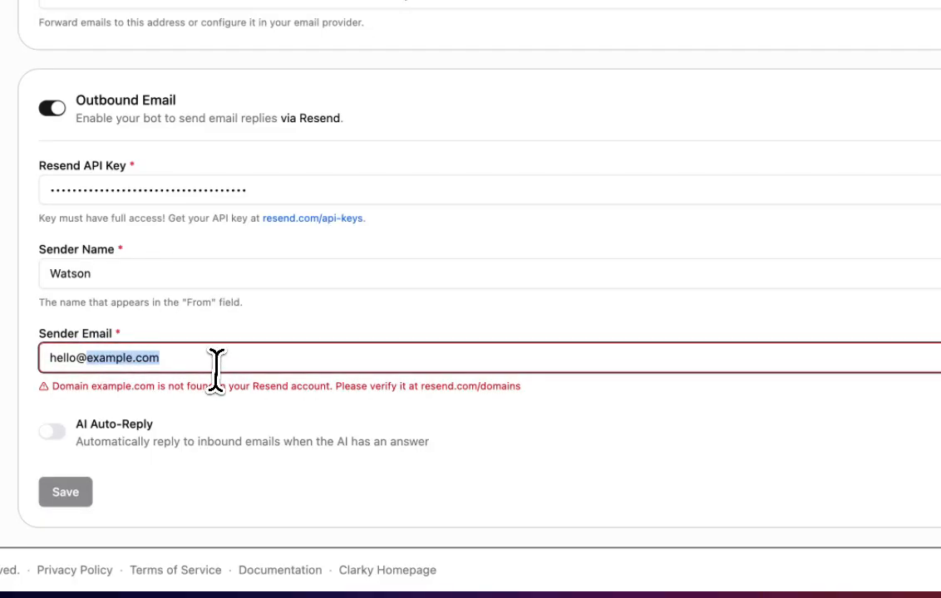
key(ctrl+v)
click(214, 413)
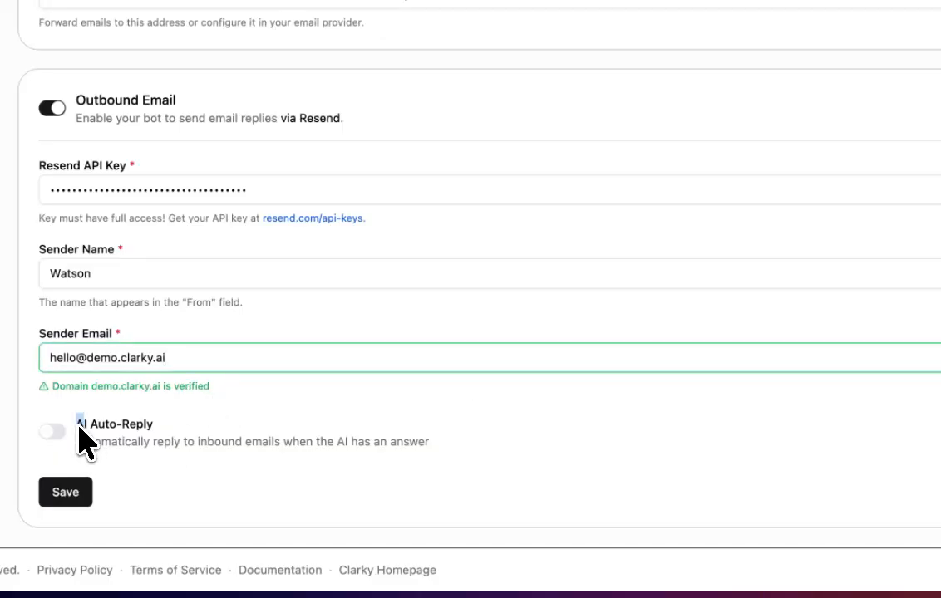
Enable AI Auto-Reply for inbound emails and save the outbound email settings.
drag(80, 424, 151, 424)
click(156, 425)
click(51, 431)
click(66, 492)
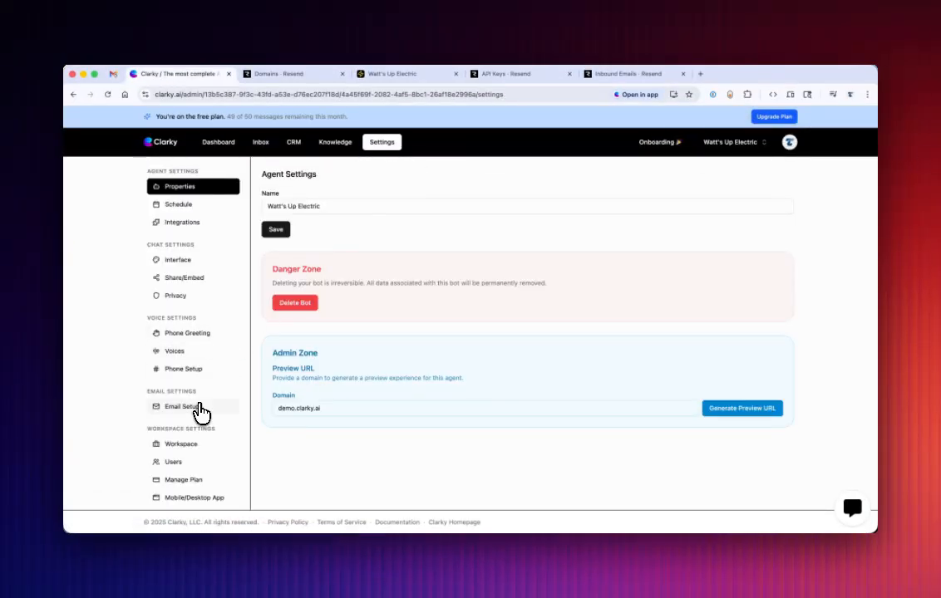
click(204, 406)
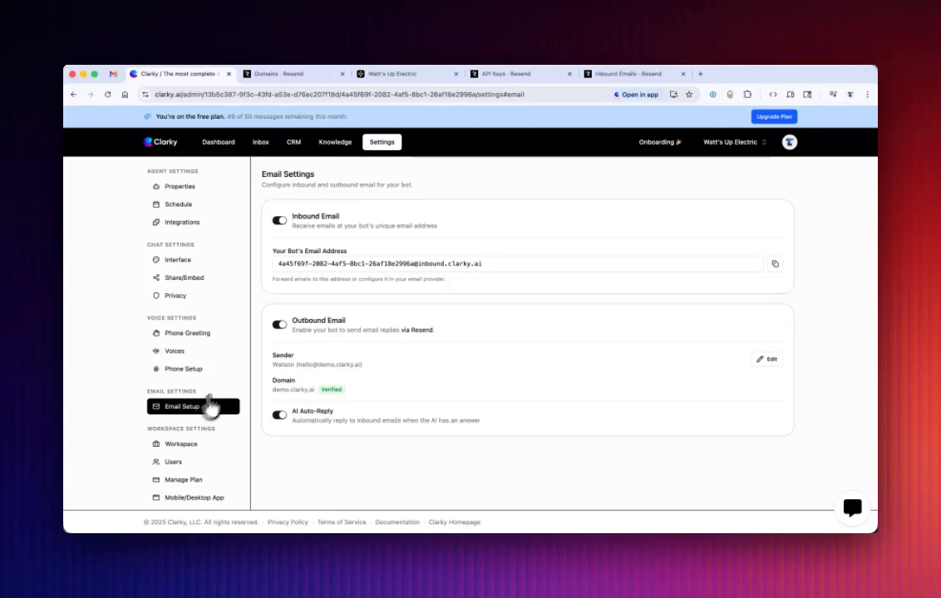
Copy the bot's inbound email address and paste it as the recipient of a new Gmail message.
click(775, 264)
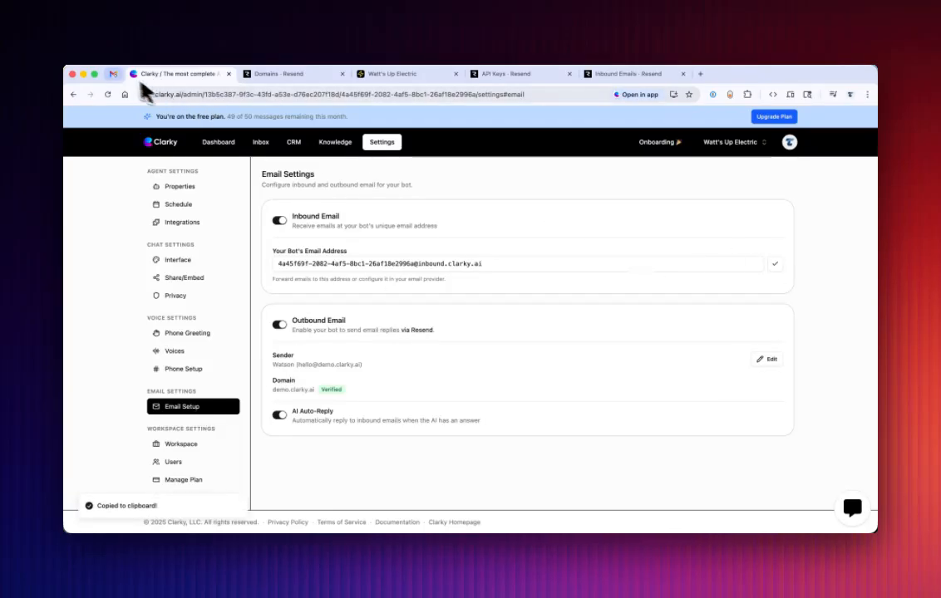
click(113, 74)
click(592, 281)
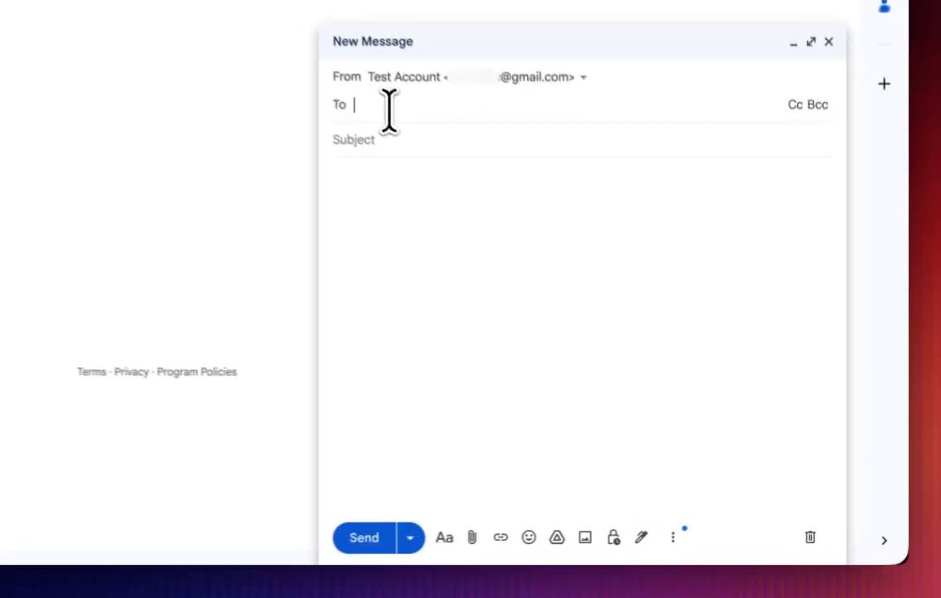
key(super+v)
Give the email the subject "Question" and the body "Tell me about your services", and send it.
click(369, 151)
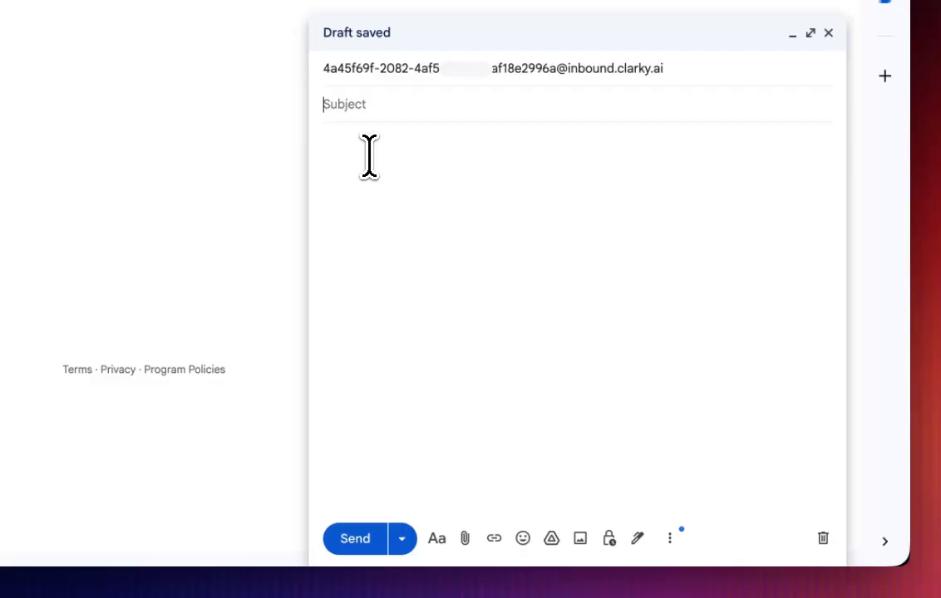
text(Question)
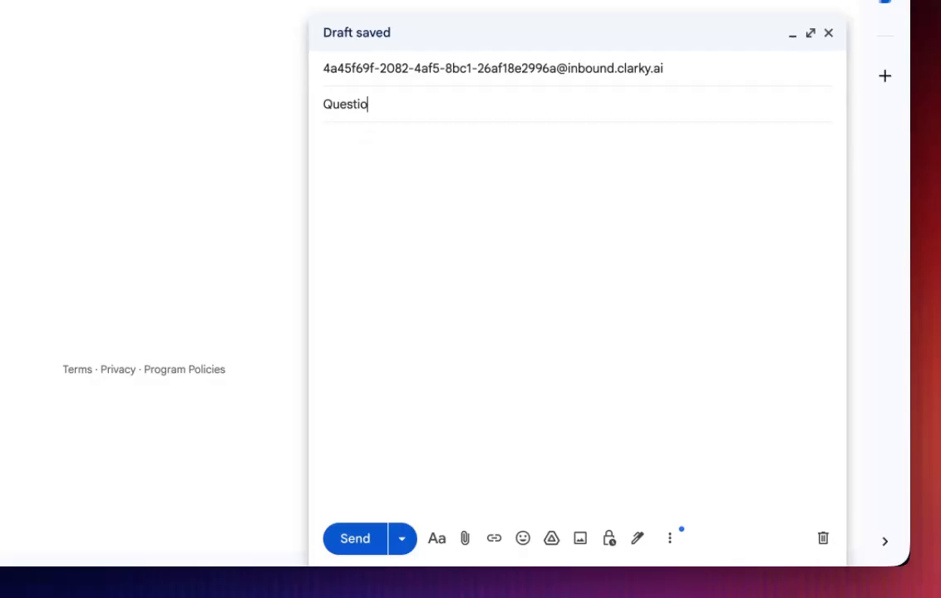
key(Tab)
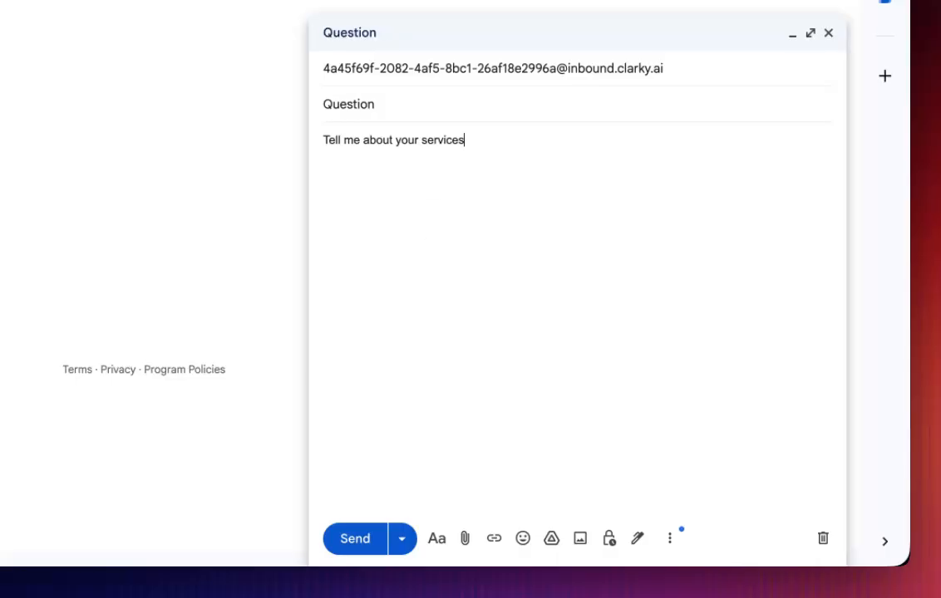
click(359, 536)
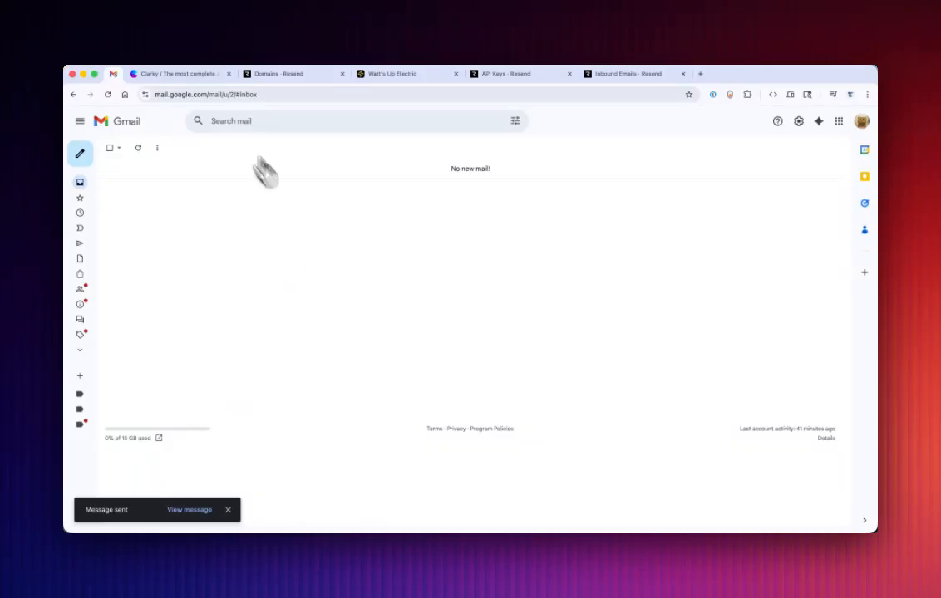
Open the received test email in the Clarky inbox and the agent's automatic reply in Gmail.
click(184, 75)
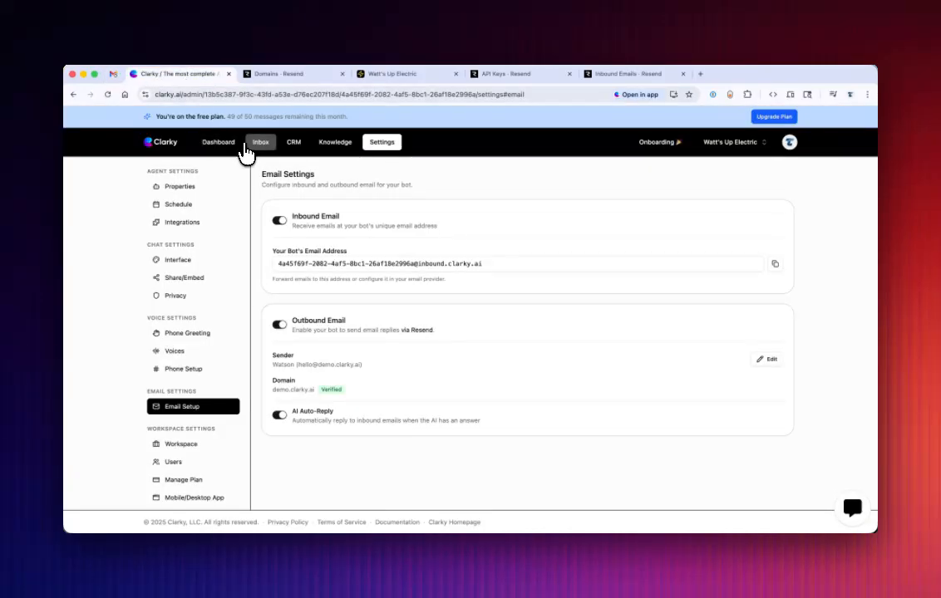
click(260, 146)
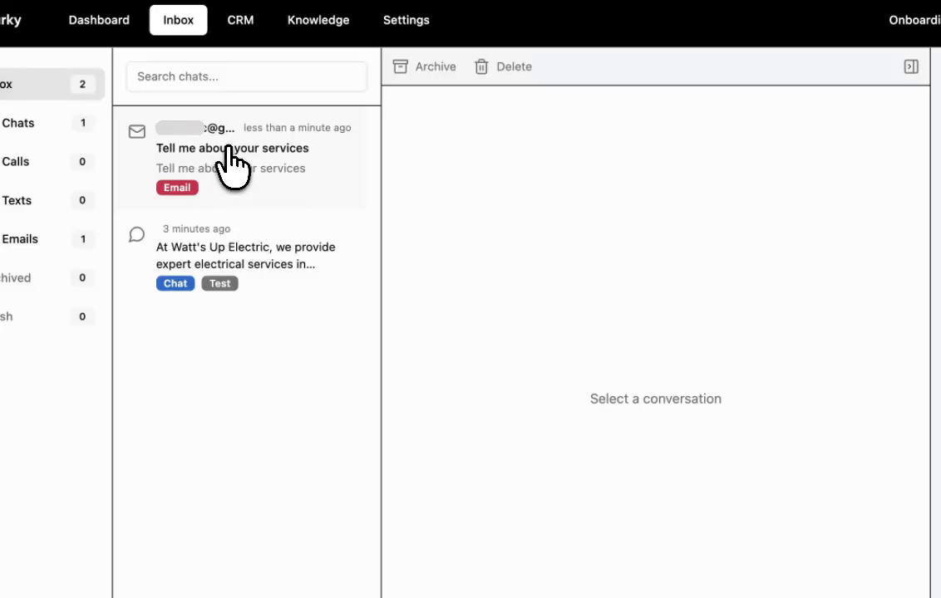
click(230, 153)
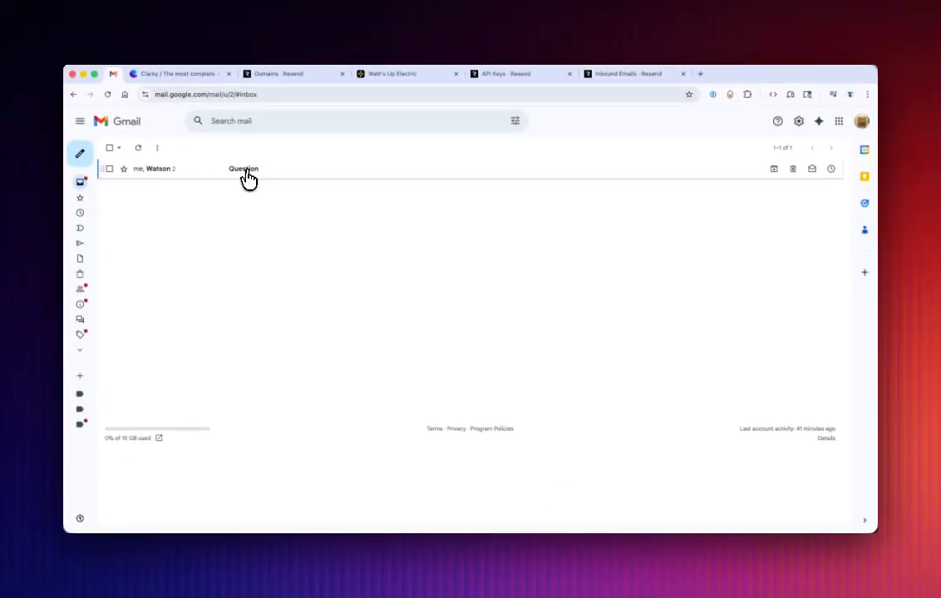
click(248, 177)
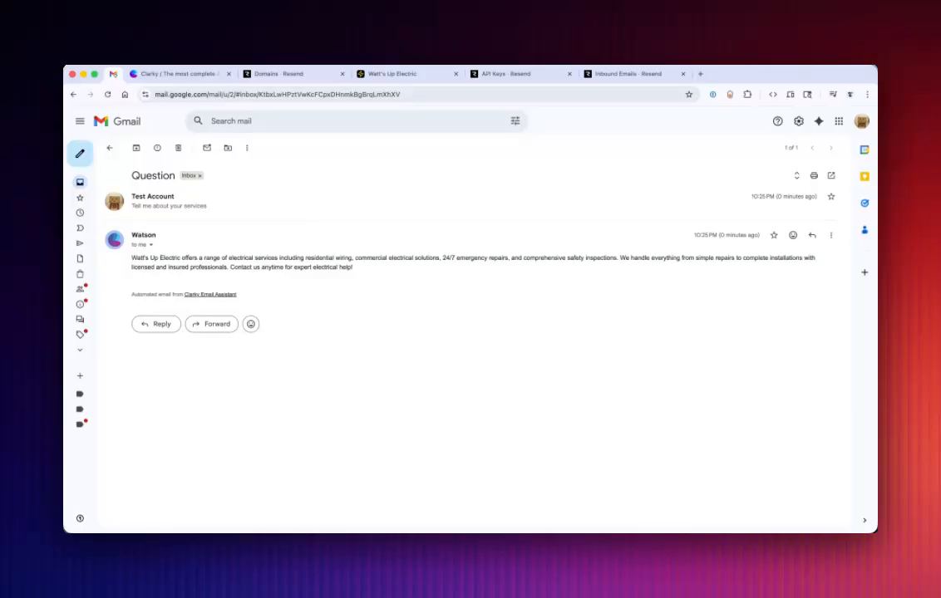
click(195, 74)
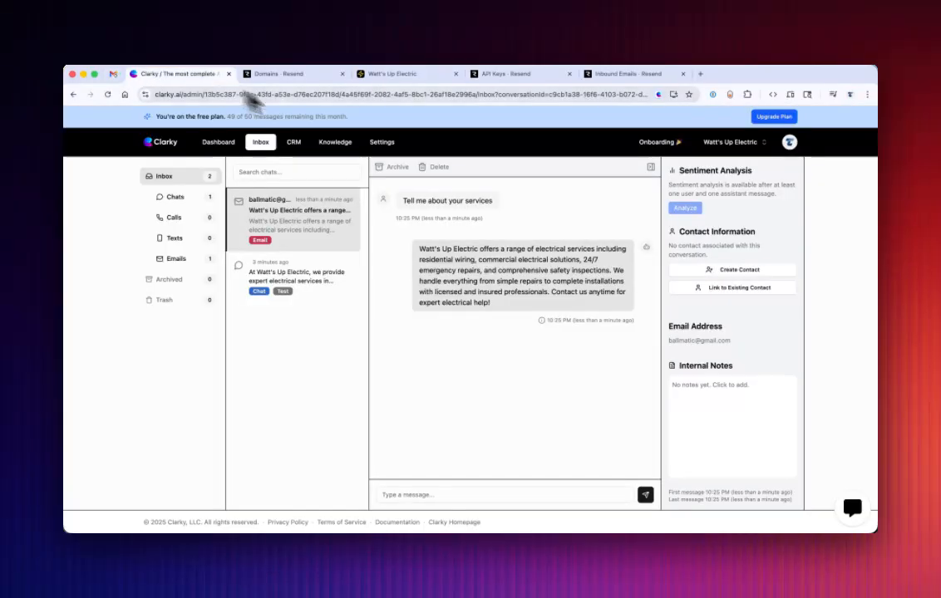
click(382, 143)
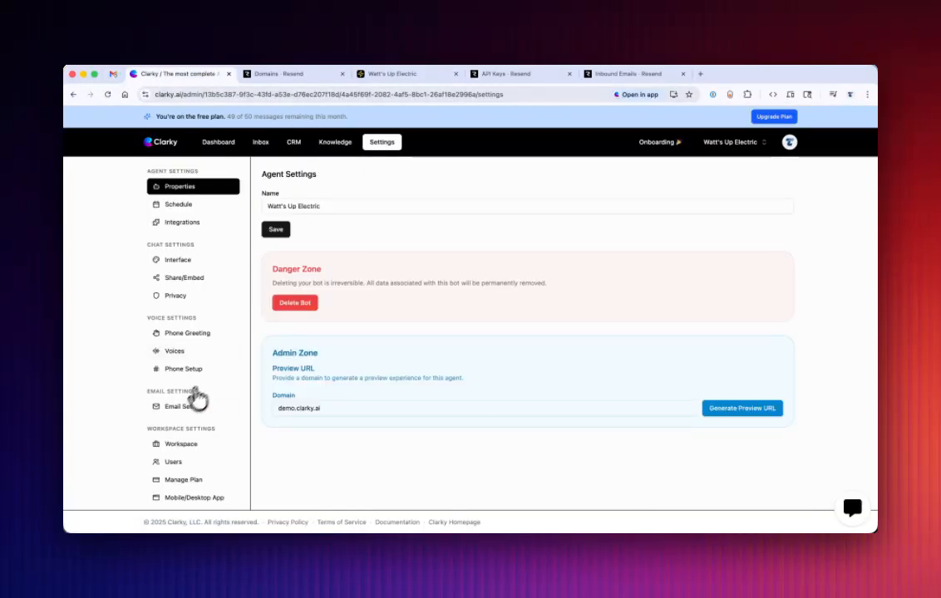
click(193, 406)
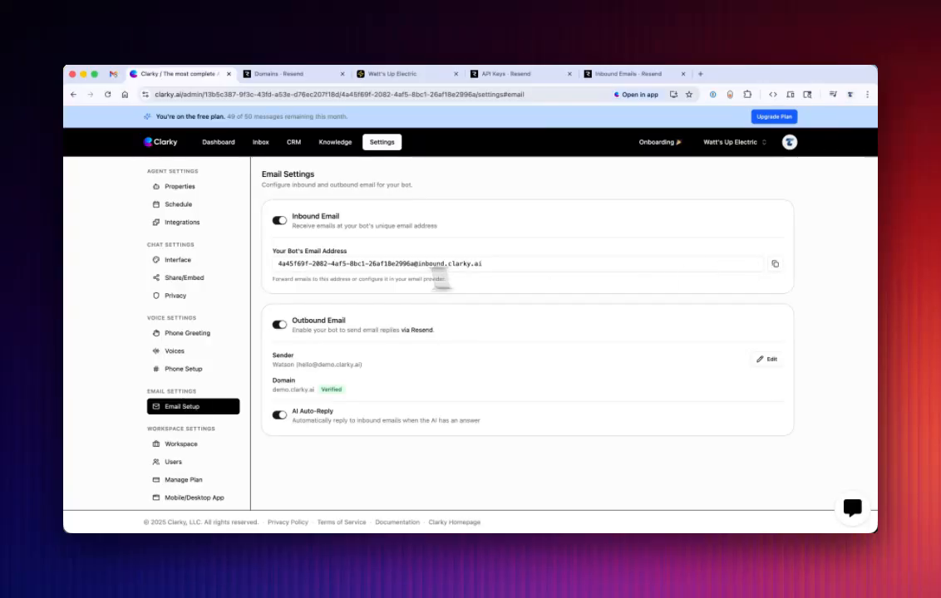
click(283, 265)
drag(333, 263, 482, 262)
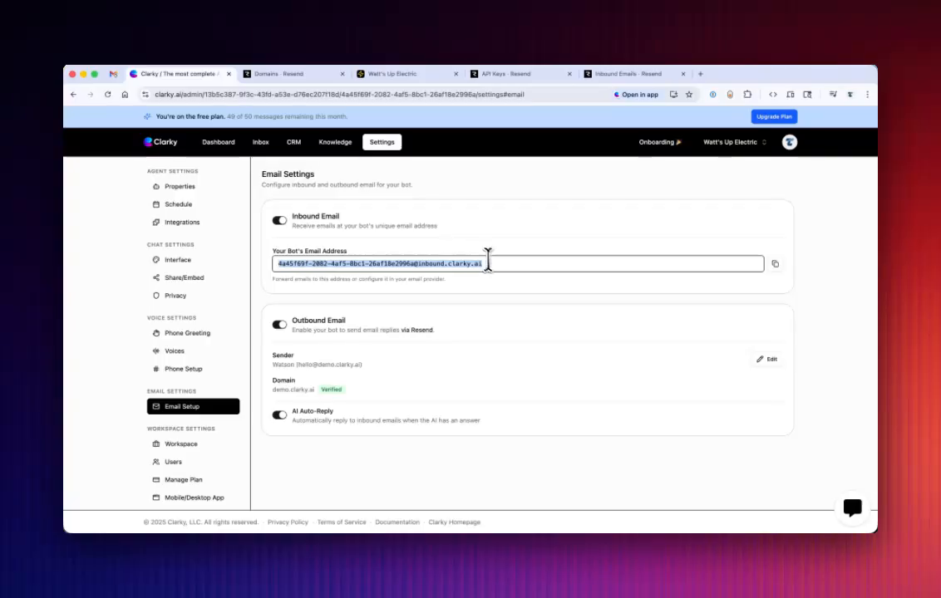
Switch to Gmail and open its full settings to find the email forwarding options.
click(115, 75)
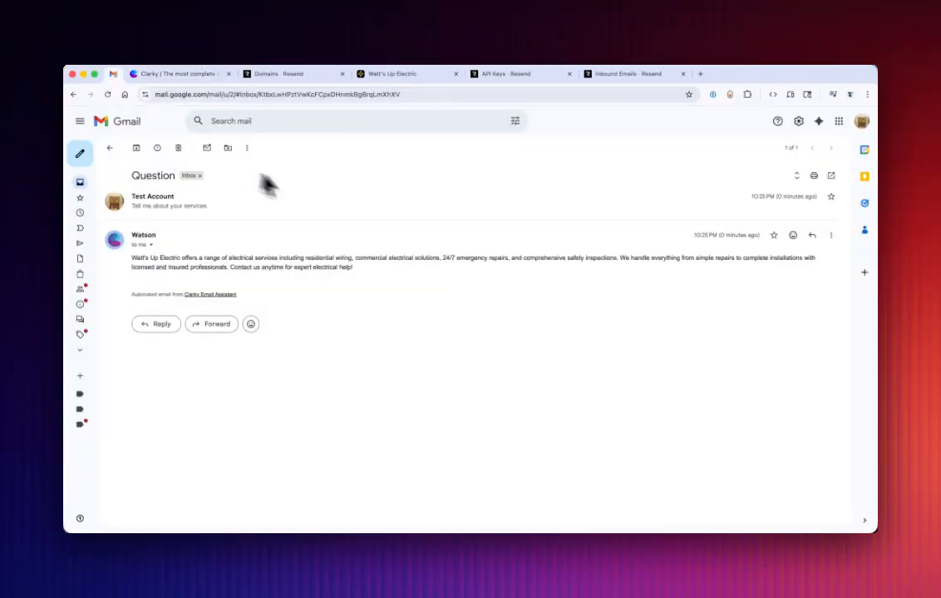
click(799, 122)
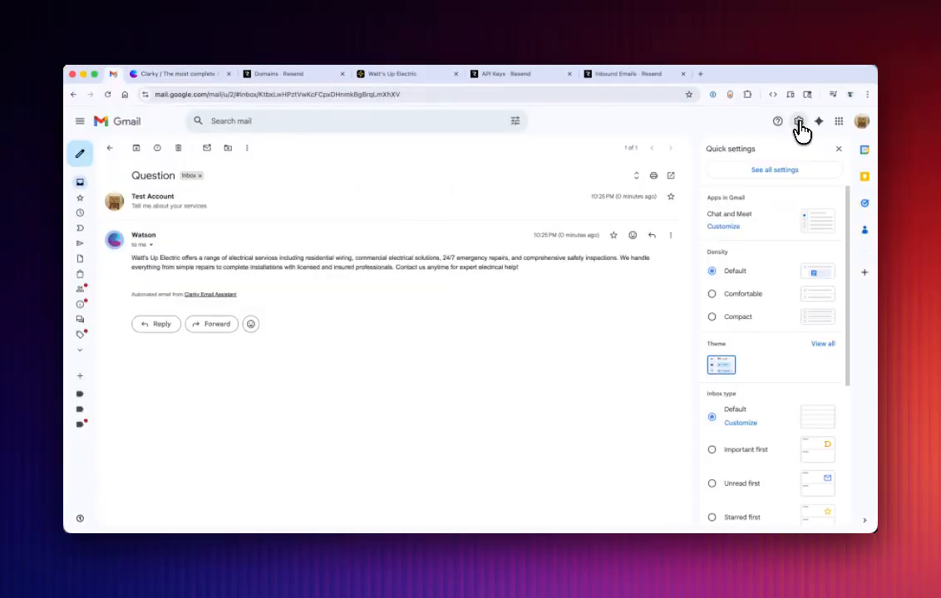
click(773, 172)
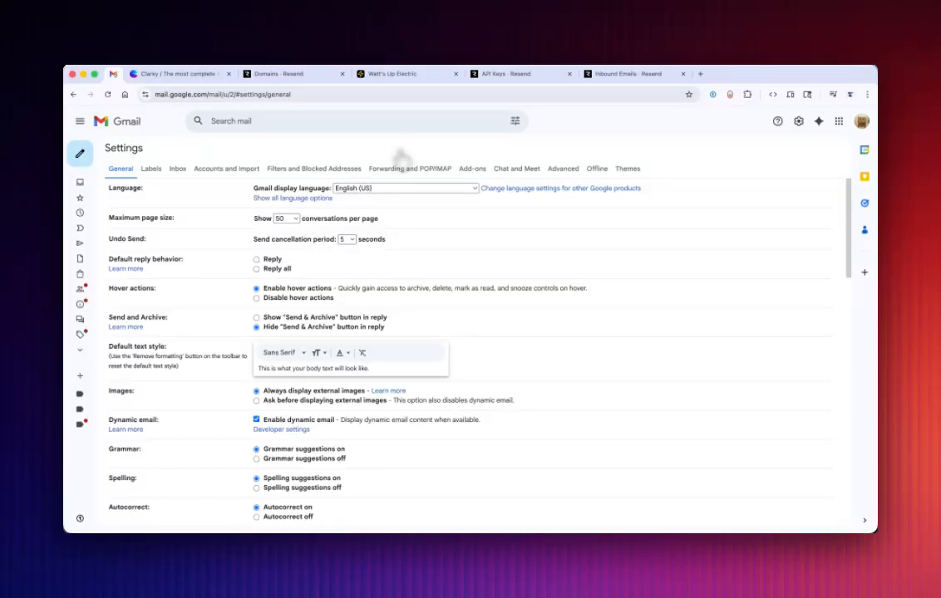
Return to the Gmail inbox, view the advanced search options for creating a filter, and close them.
click(84, 183)
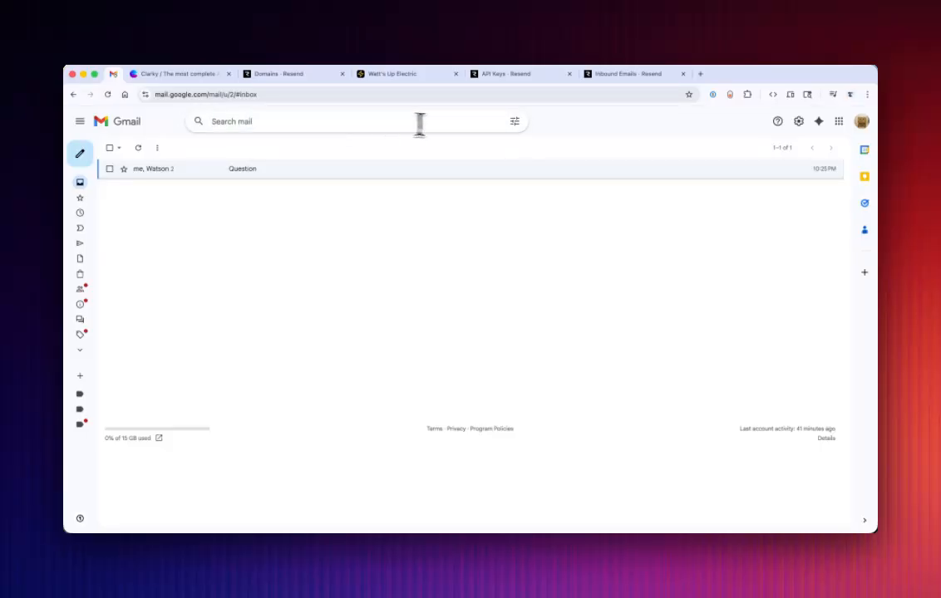
click(516, 125)
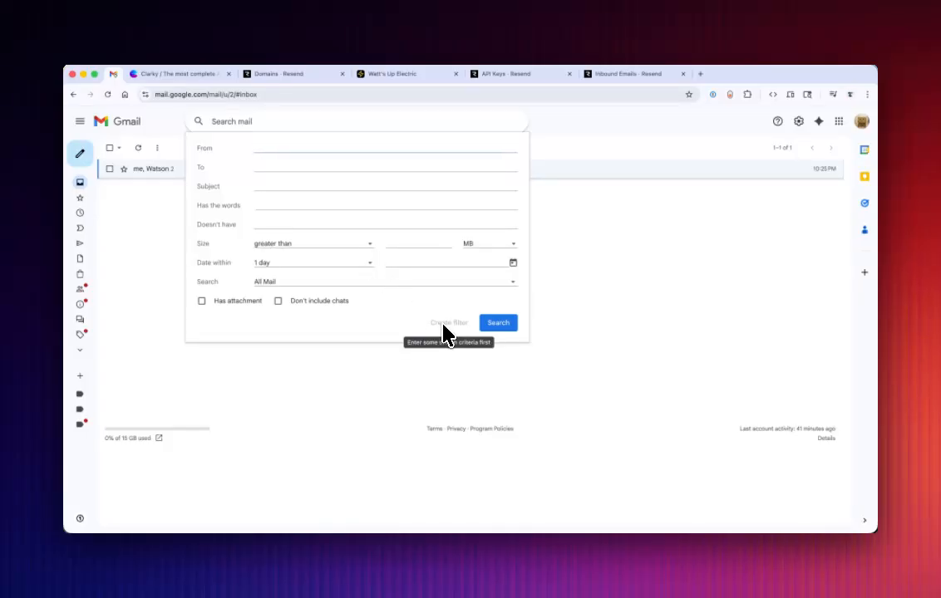
click(421, 362)
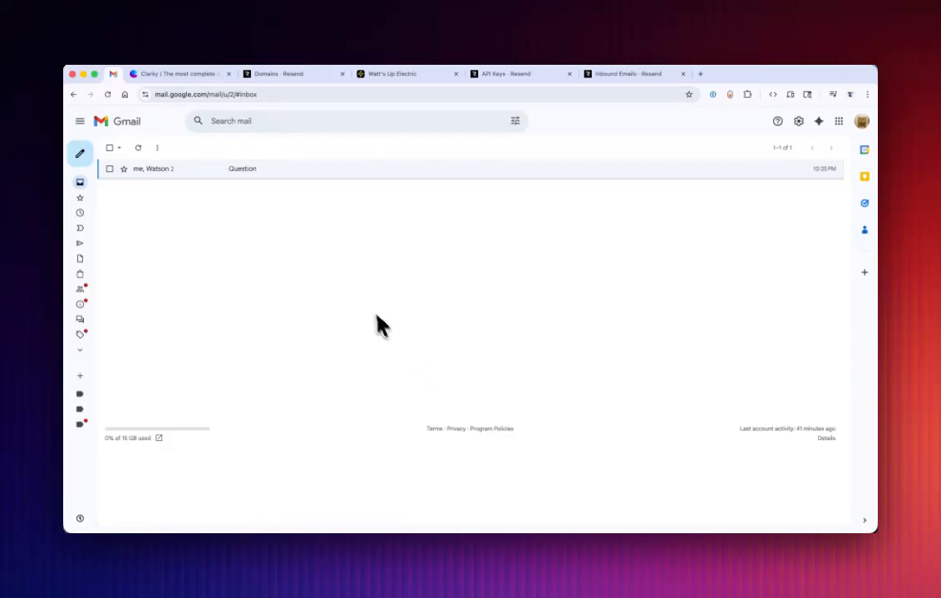